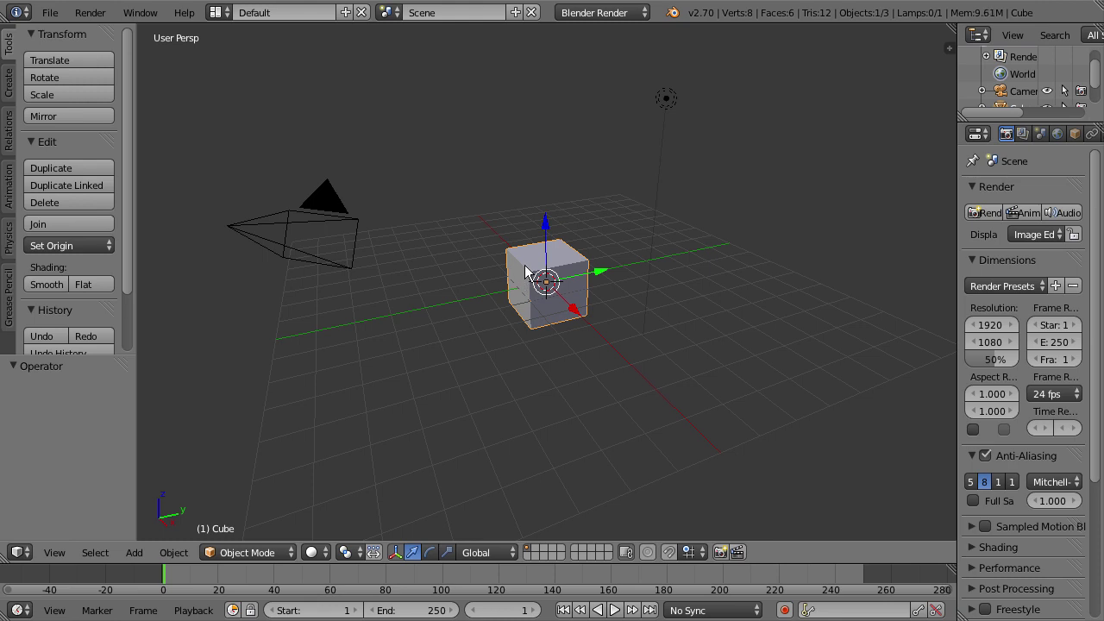
Scale the cube by -6.425 on all axes into a large box
key(s)
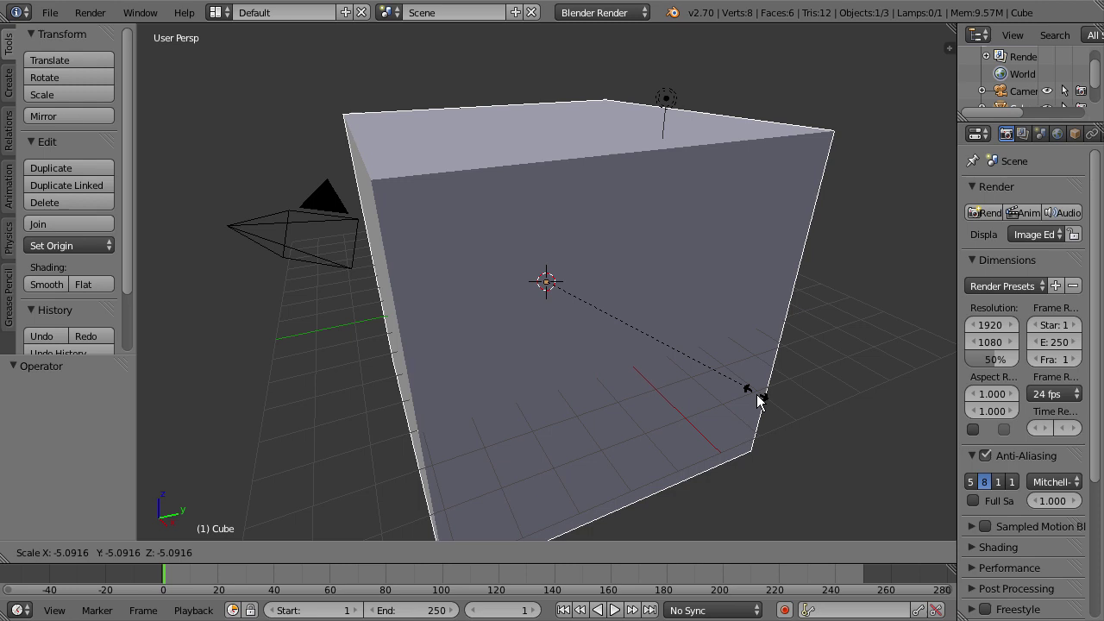
click(807, 423)
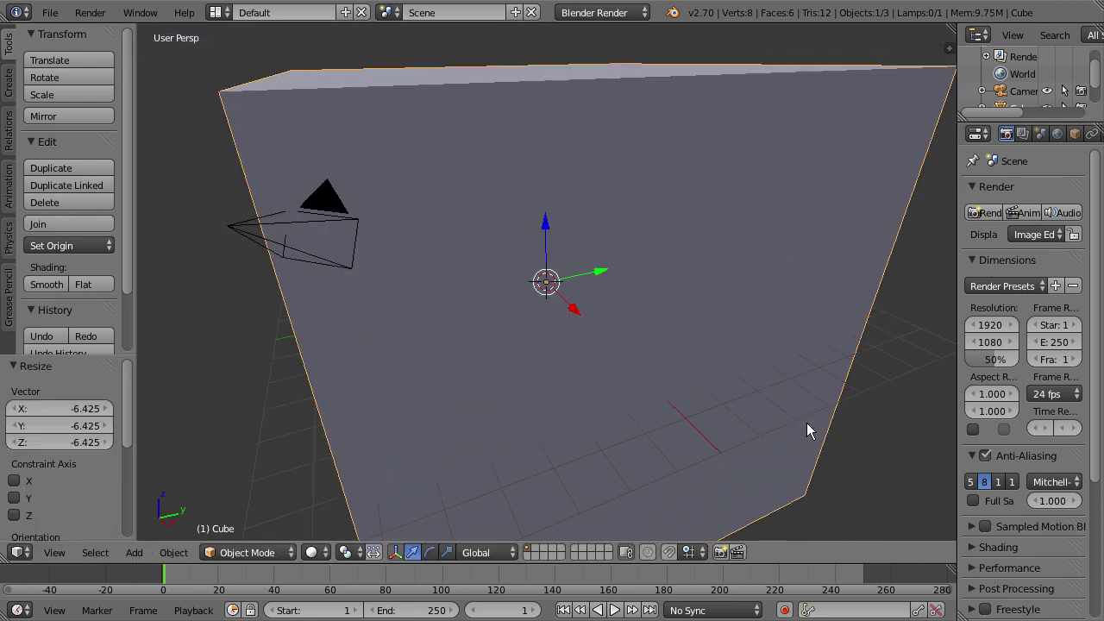
scroll(808, 390, down, 5)
middle_drag(808, 391, 730, 362)
Switch the viewport to wireframe shading and view the box from a higher front angle
middle_drag(810, 274, 778, 271)
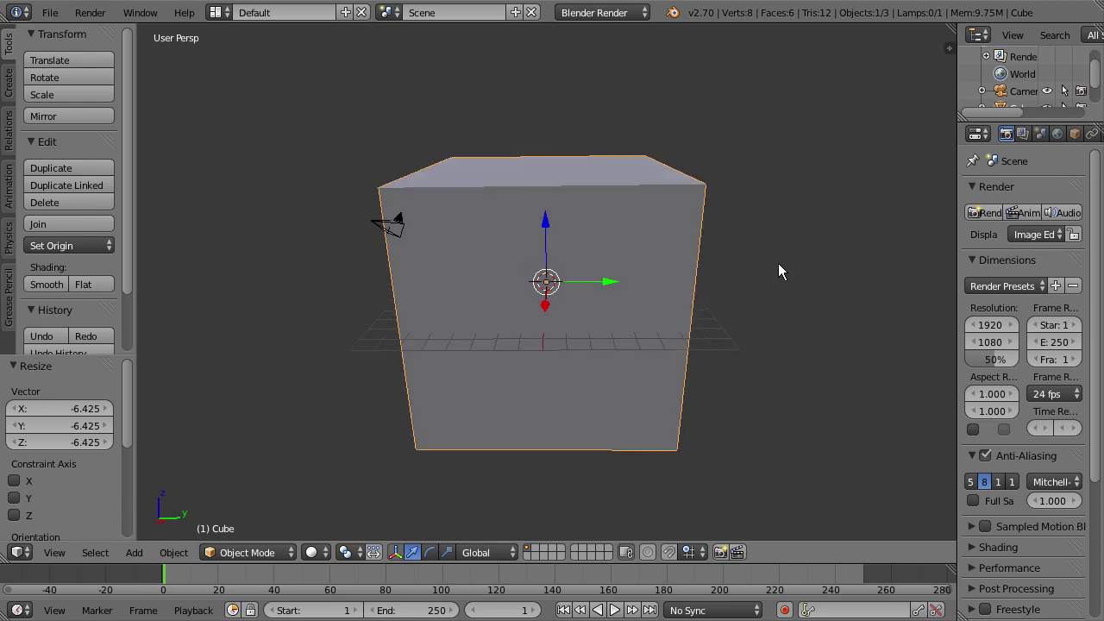
middle_drag(748, 324, 788, 316)
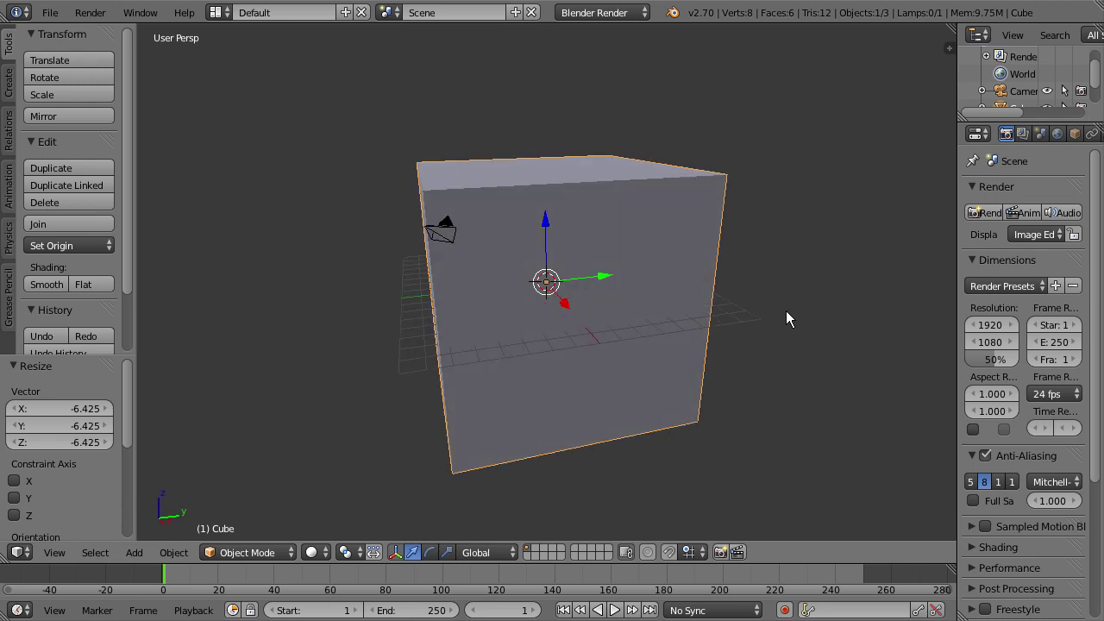
key(z)
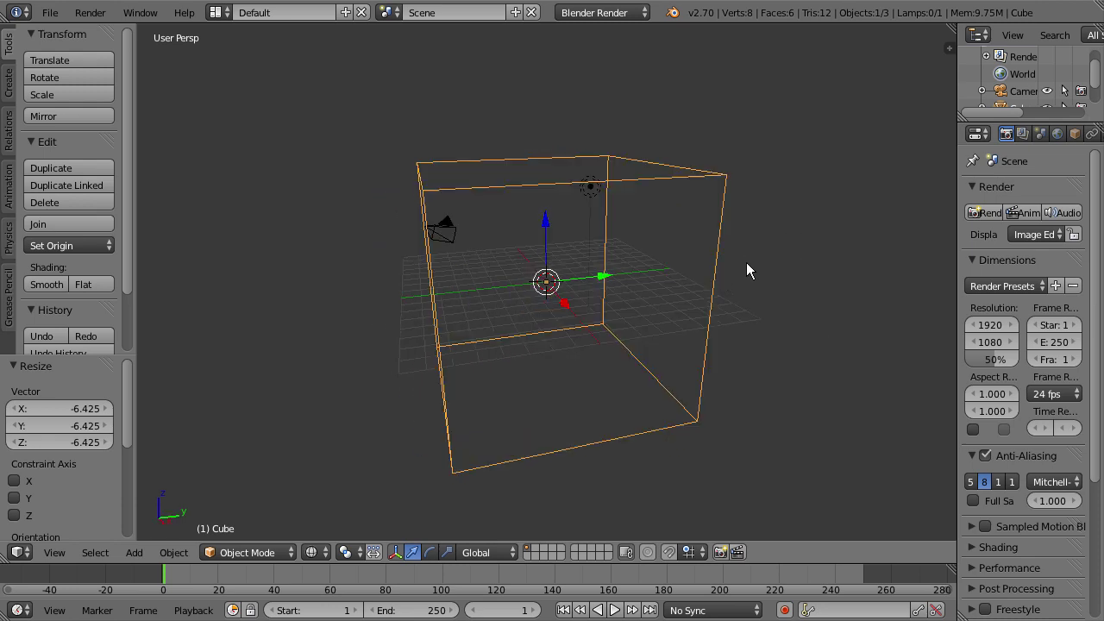
mouse_move(746, 262)
middle_down()
mouse_move(734, 266)
mouse_move(801, 271)
mouse_move(766, 273)
middle_up()
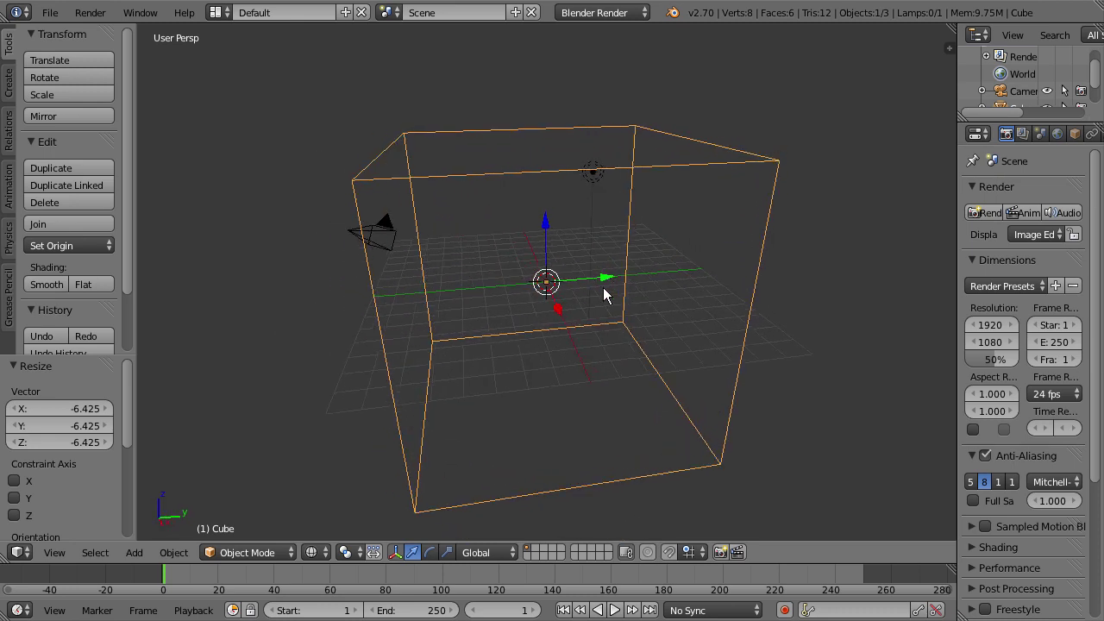
Add a UV sphere to the scene via Shift+A > Mesh
key(shift+a)
mouse_move(556, 288)
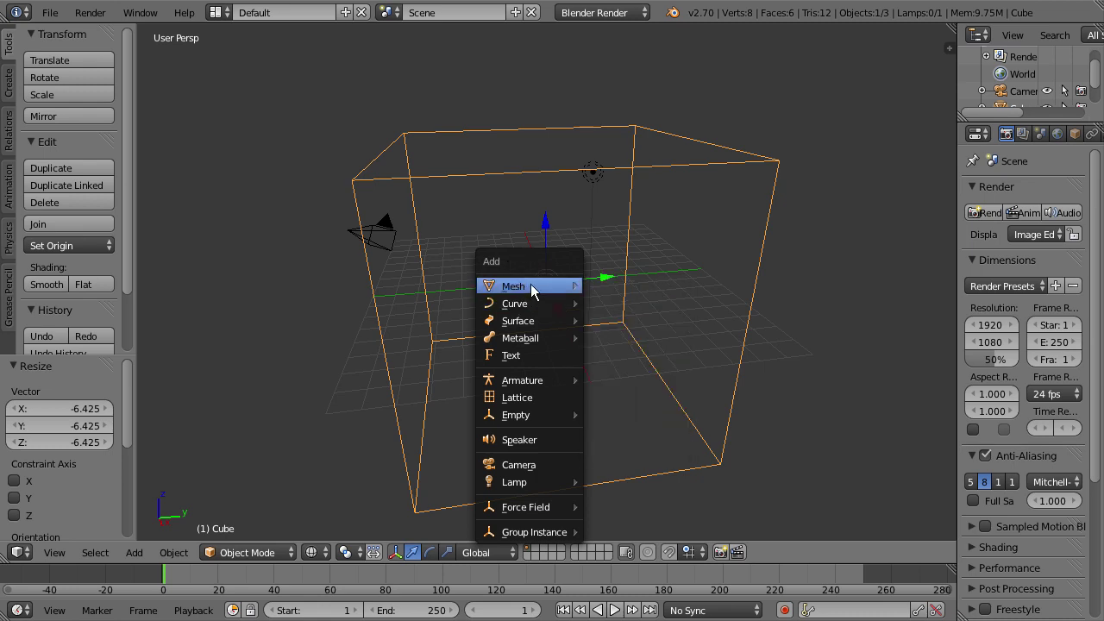
click(630, 344)
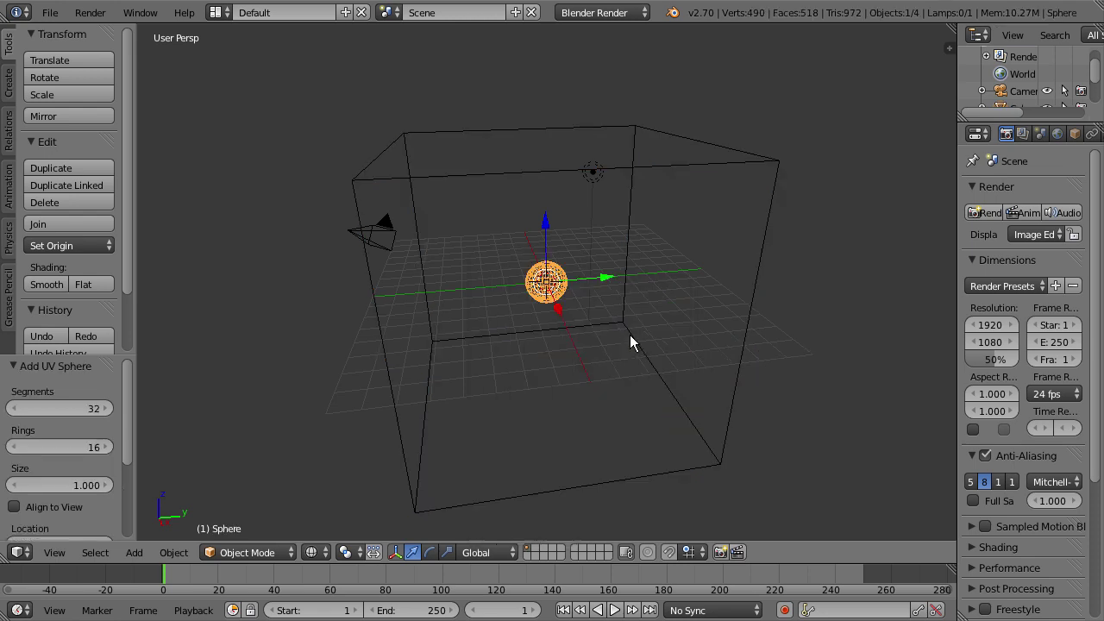
middle_drag(661, 296, 592, 273)
Raise the sphere along Z to 3.889, near the top of the box
drag(544, 222, 553, 143)
mouse_move(647, 189)
middle_down()
mouse_move(385, 172)
mouse_move(649, 188)
mouse_move(632, 187)
middle_up()
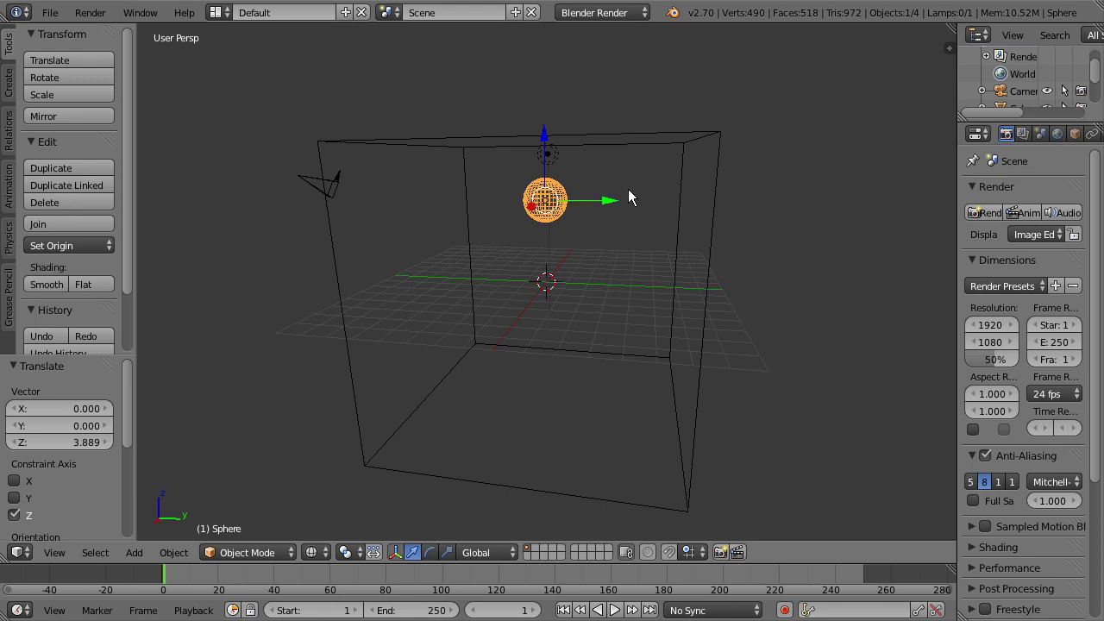
middle_drag(651, 206, 629, 223)
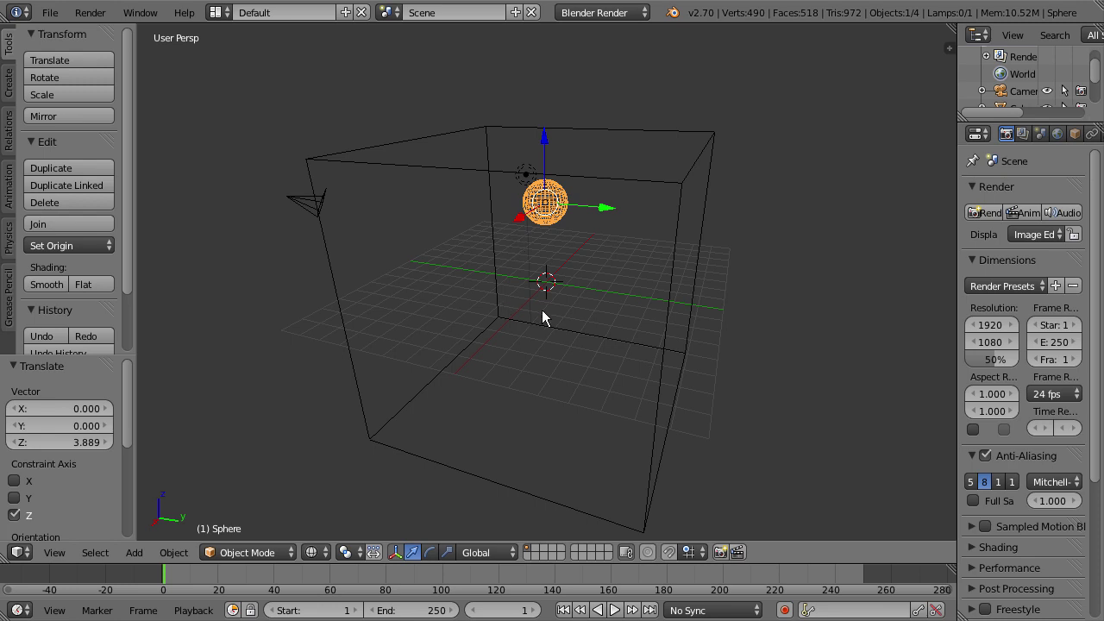
middle_drag(543, 313, 614, 155)
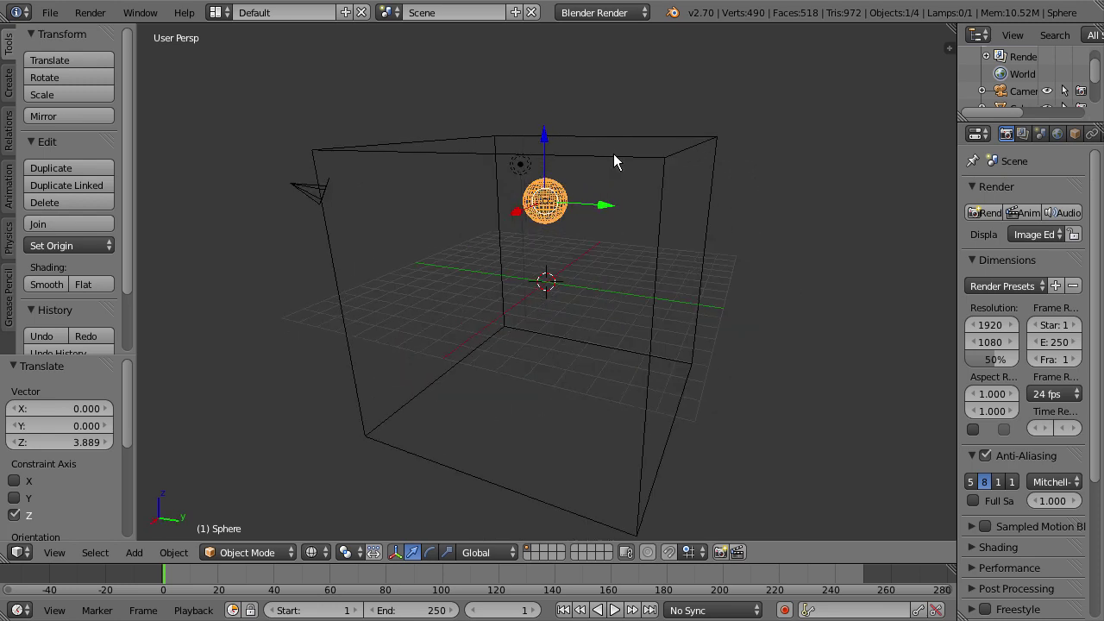
Give the large cube Fluid physics with type Domain in the Physics properties
right_click(662, 165)
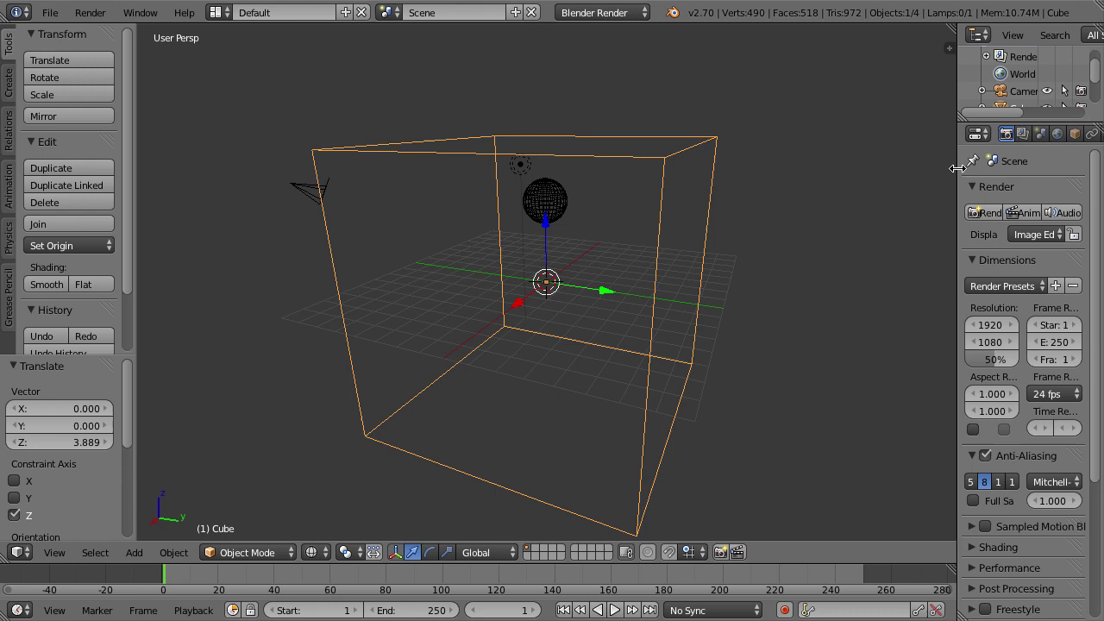
drag(956, 167, 837, 157)
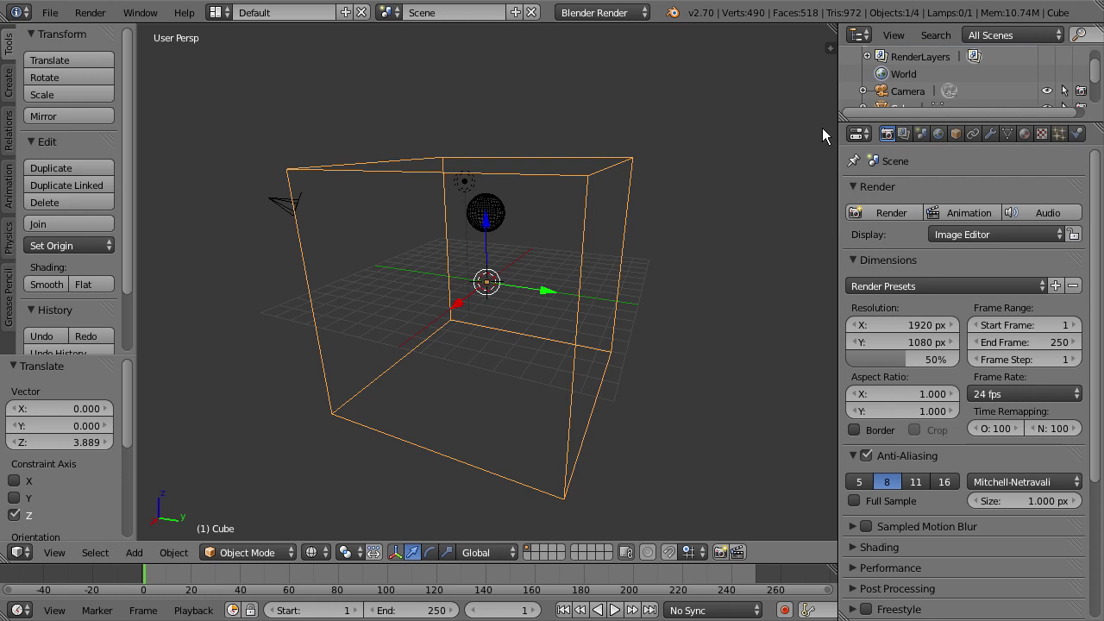
click(1078, 133)
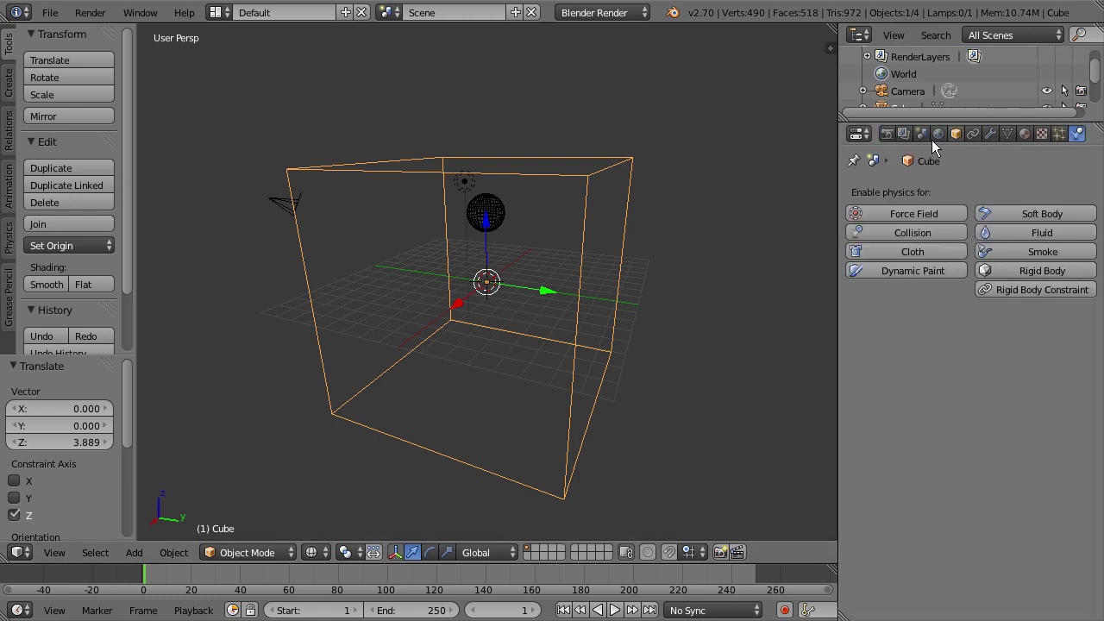
click(1011, 231)
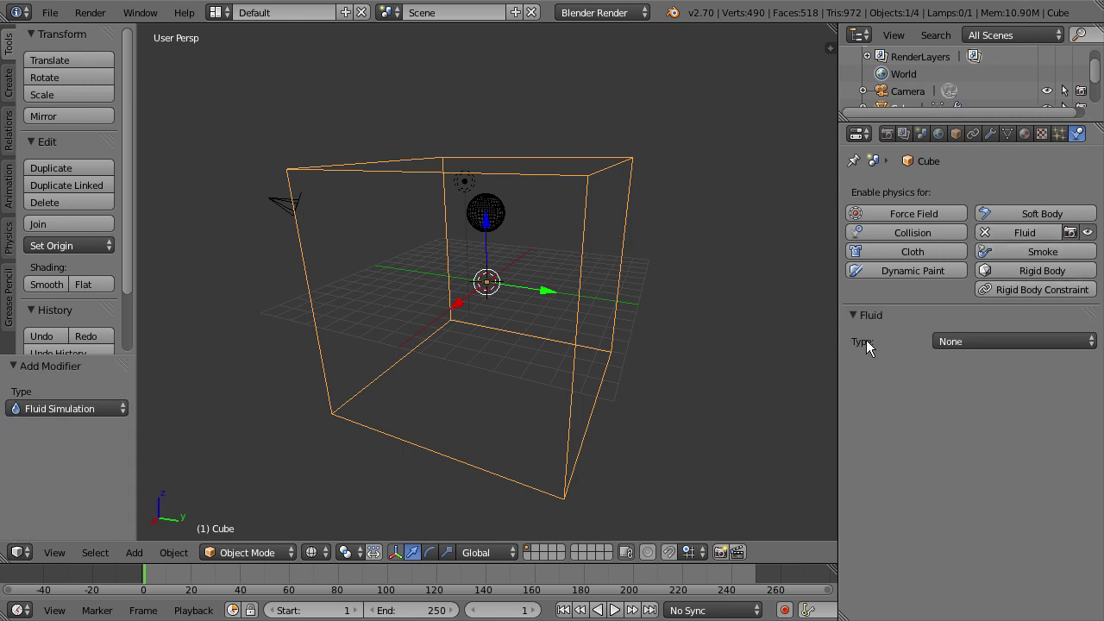
click(958, 343)
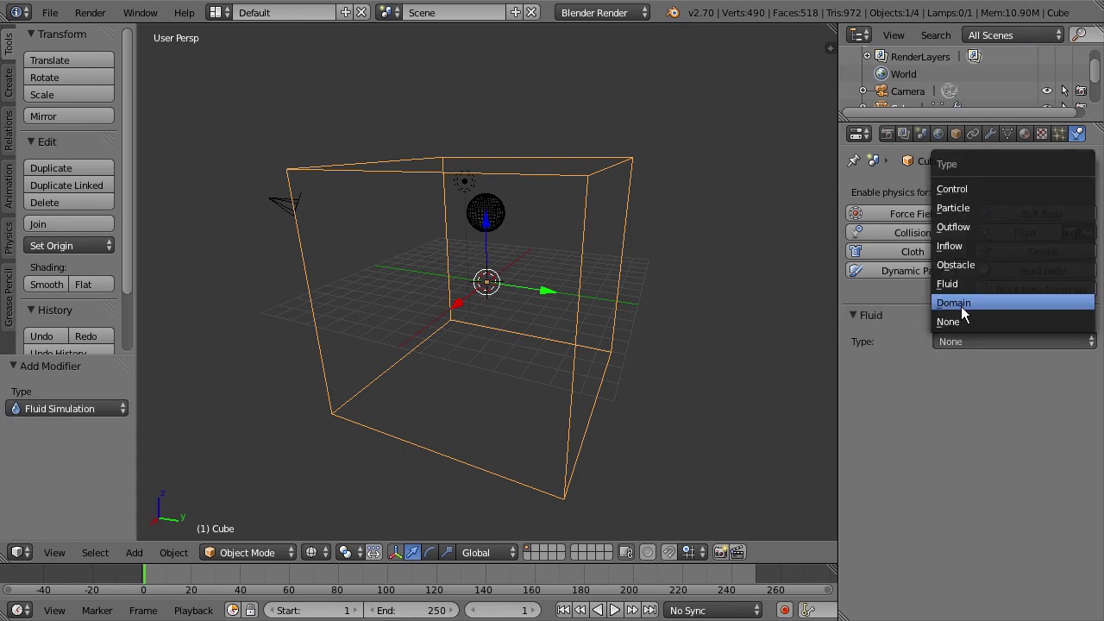
click(962, 306)
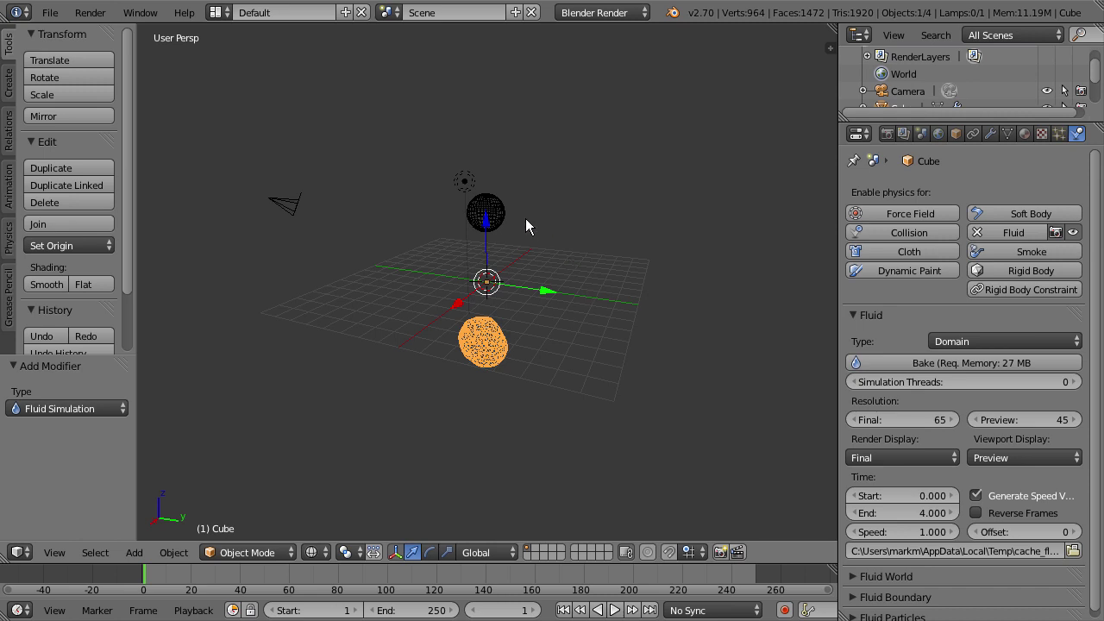
Give the sphere Fluid physics with type Inflow
right_click(488, 207)
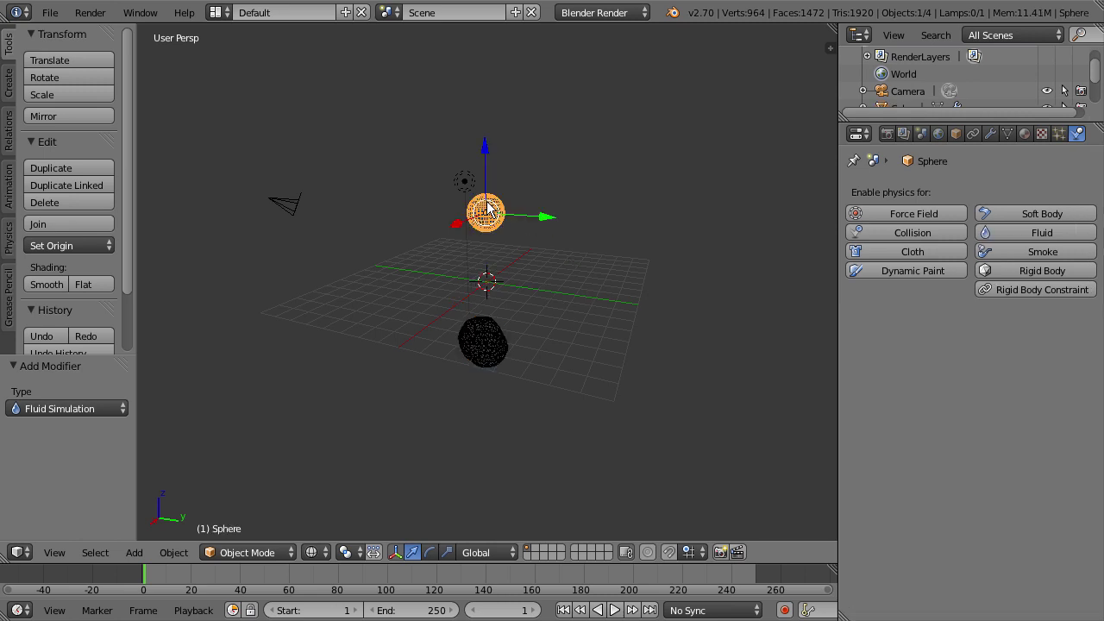
click(996, 234)
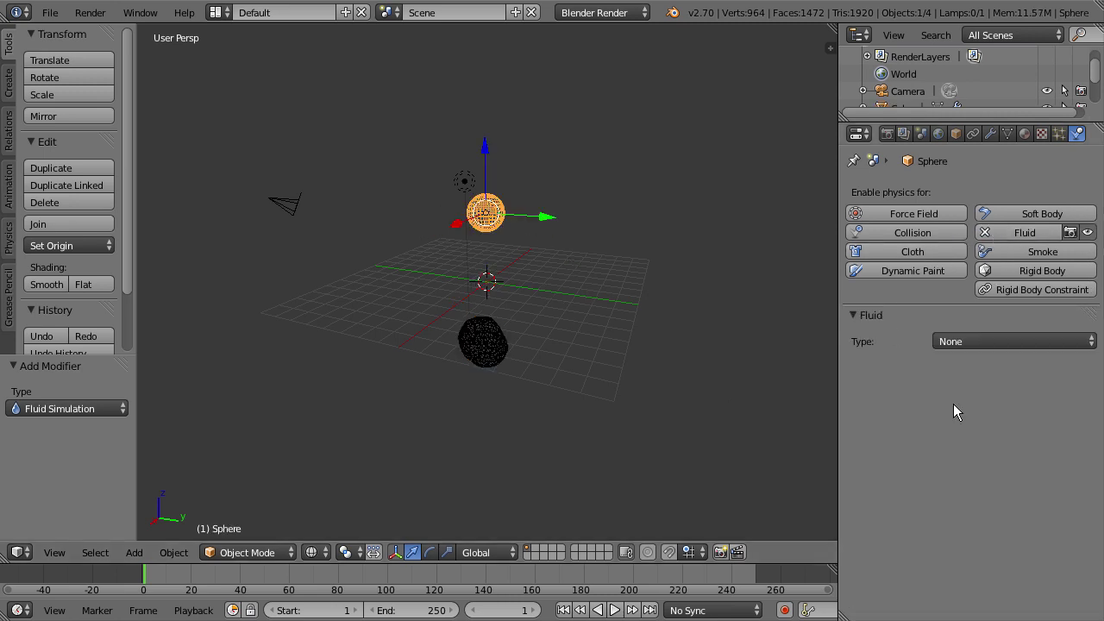
click(975, 343)
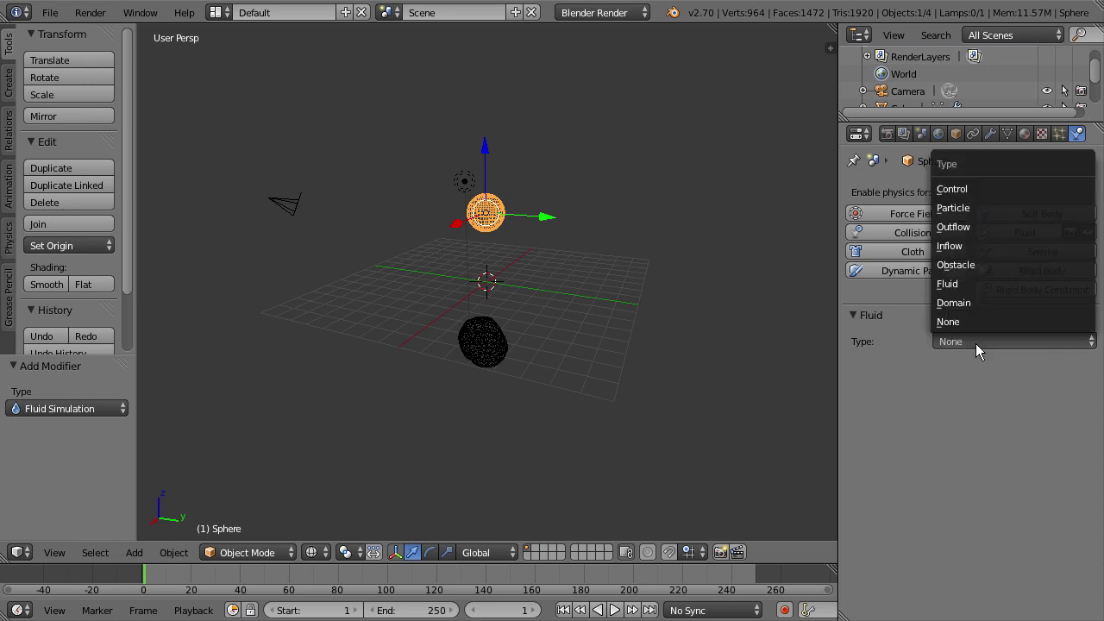
click(965, 247)
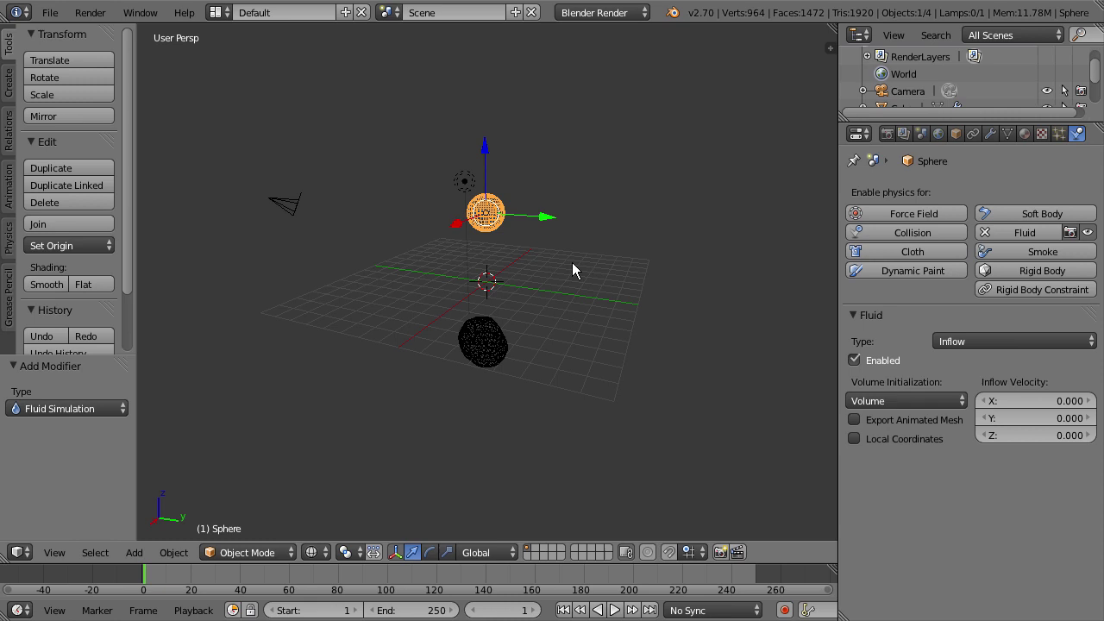
middle_drag(572, 262, 517, 267)
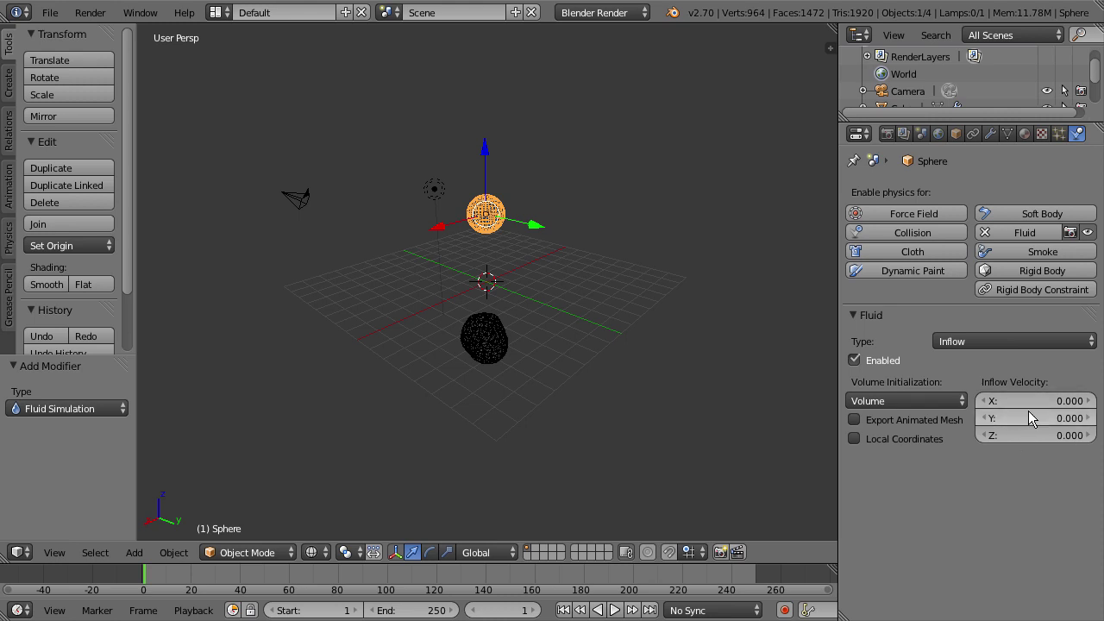
middle_drag(653, 343, 683, 334)
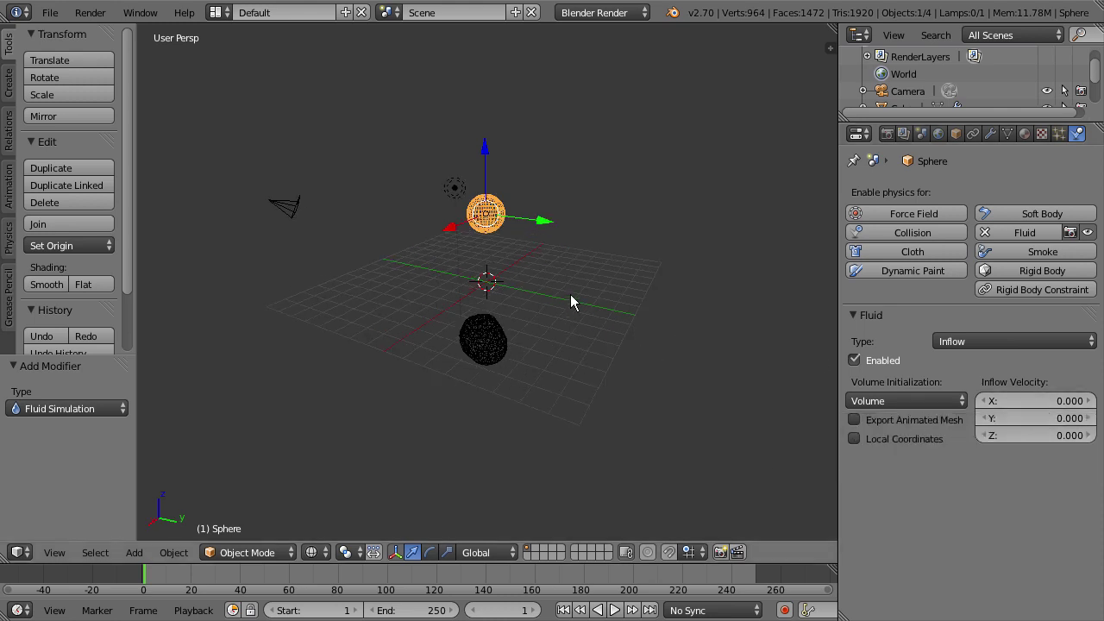
mouse_move(570, 294)
middle_down()
mouse_move(550, 293)
mouse_move(575, 291)
middle_up()
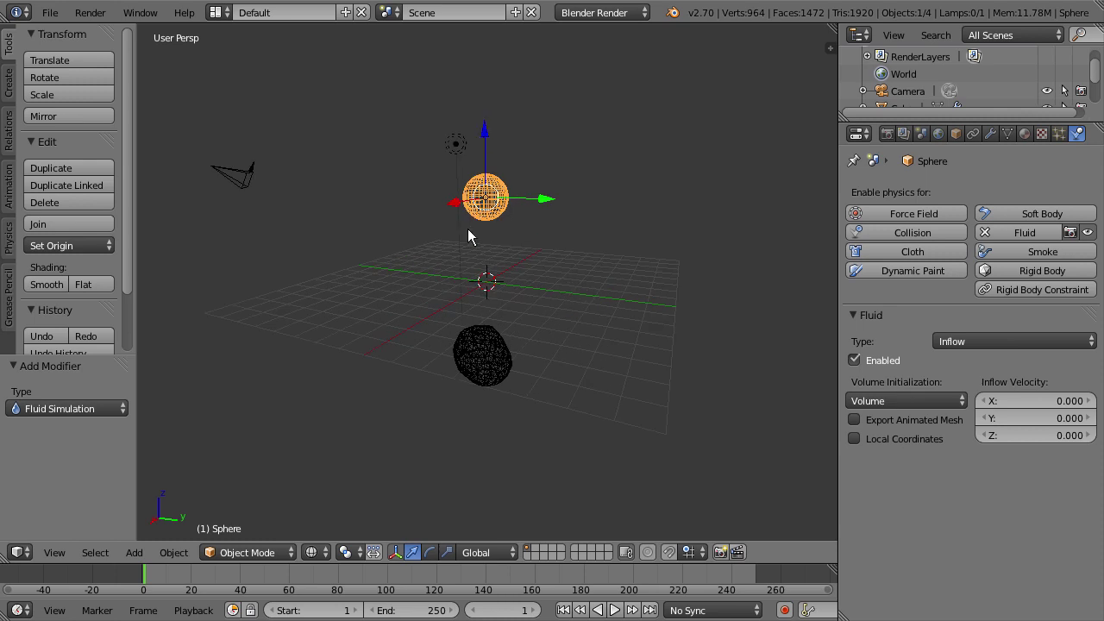
middle_drag(461, 234, 424, 246)
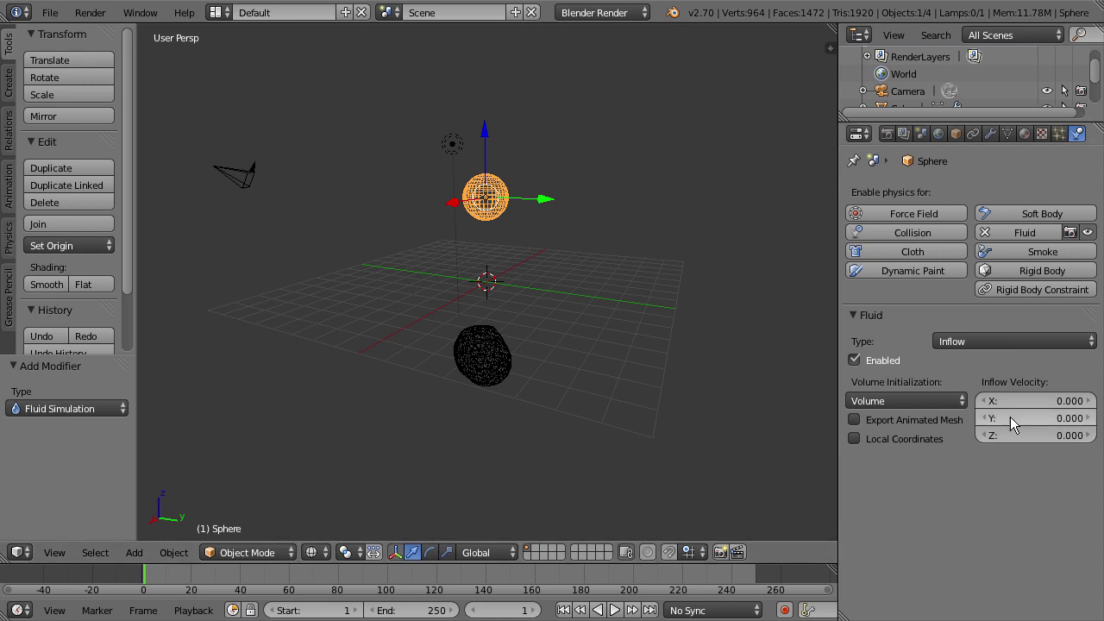
Set the sphere's inflow velocity to Y -1 and Z 1
click(1047, 421)
text(-1)
key(Return)
middle_drag(525, 224, 534, 231)
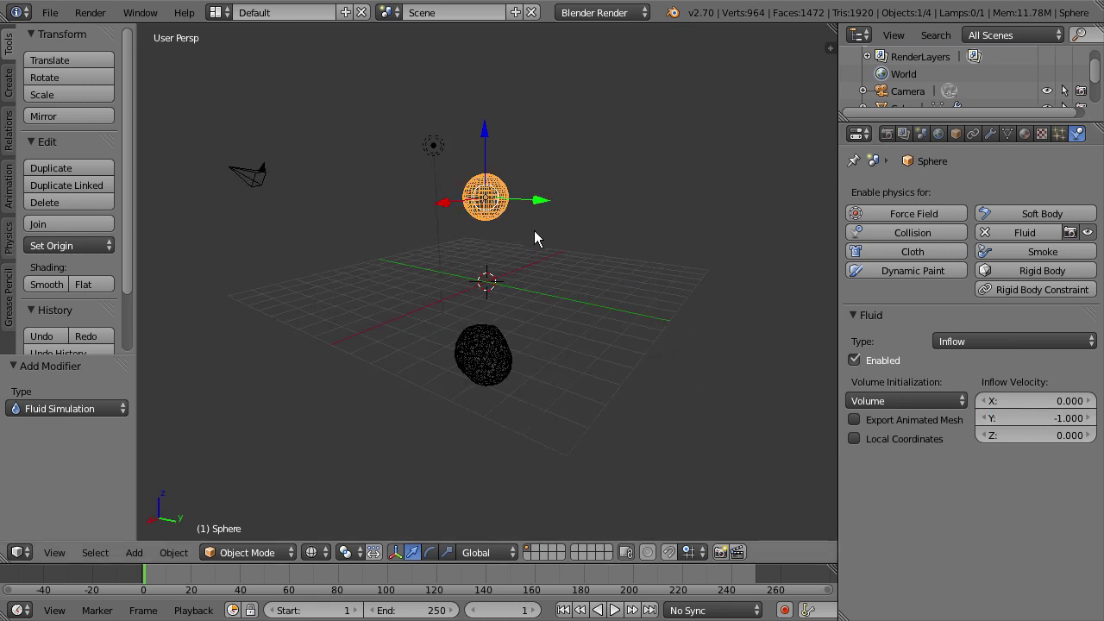
click(1048, 435)
text(1)
key(Return)
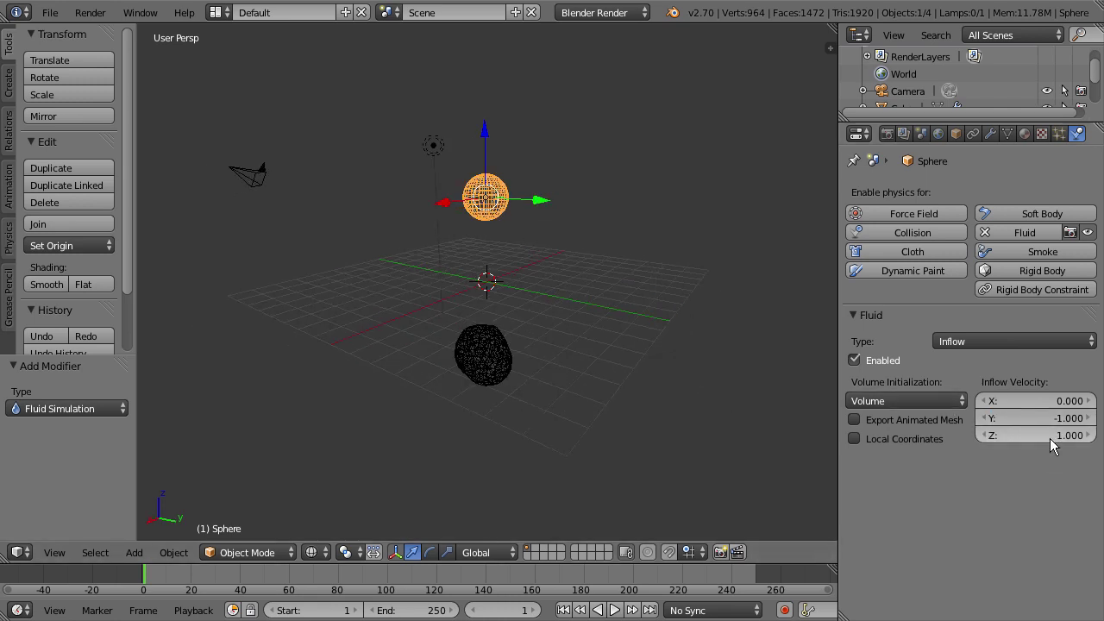
middle_drag(616, 288, 566, 257)
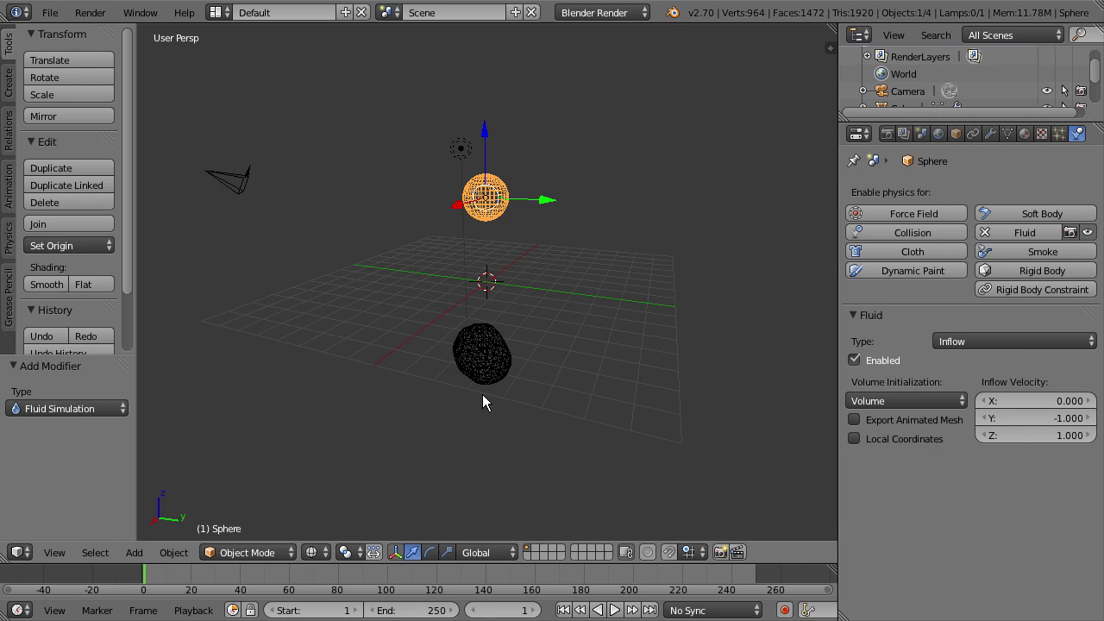
Switch the cube domain's Viewport Display to Final, then back to Preview
right_click(480, 351)
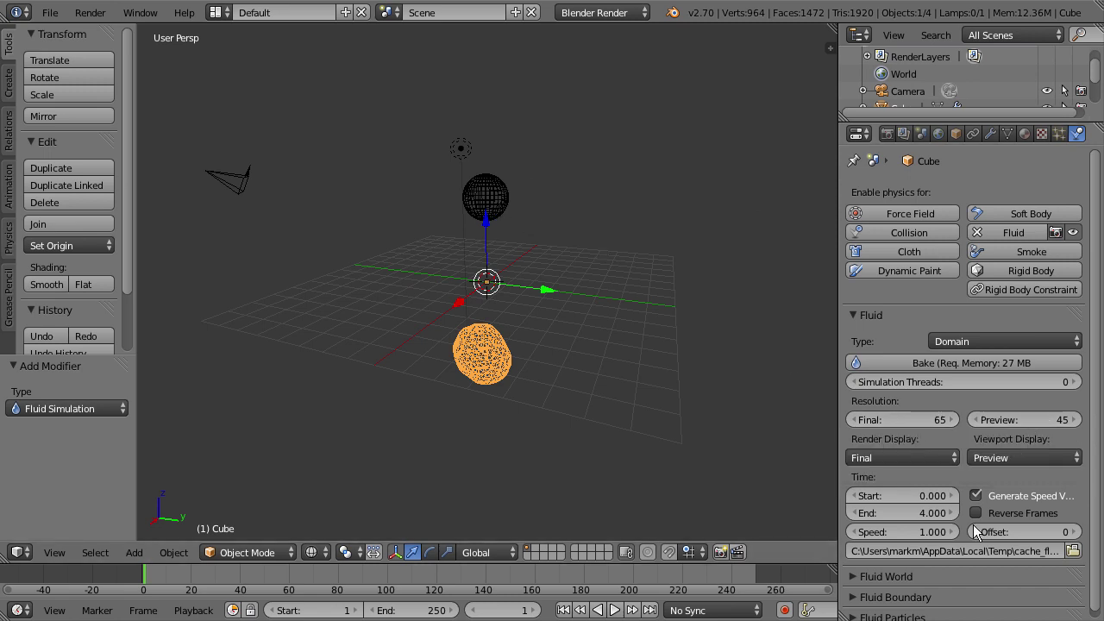
click(1020, 454)
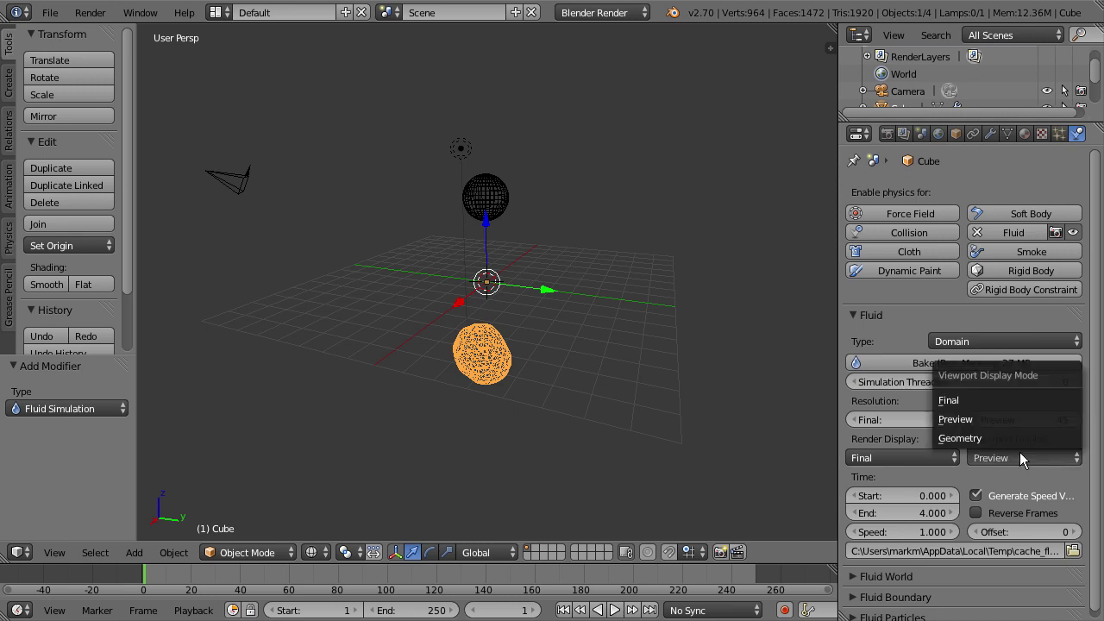
click(984, 401)
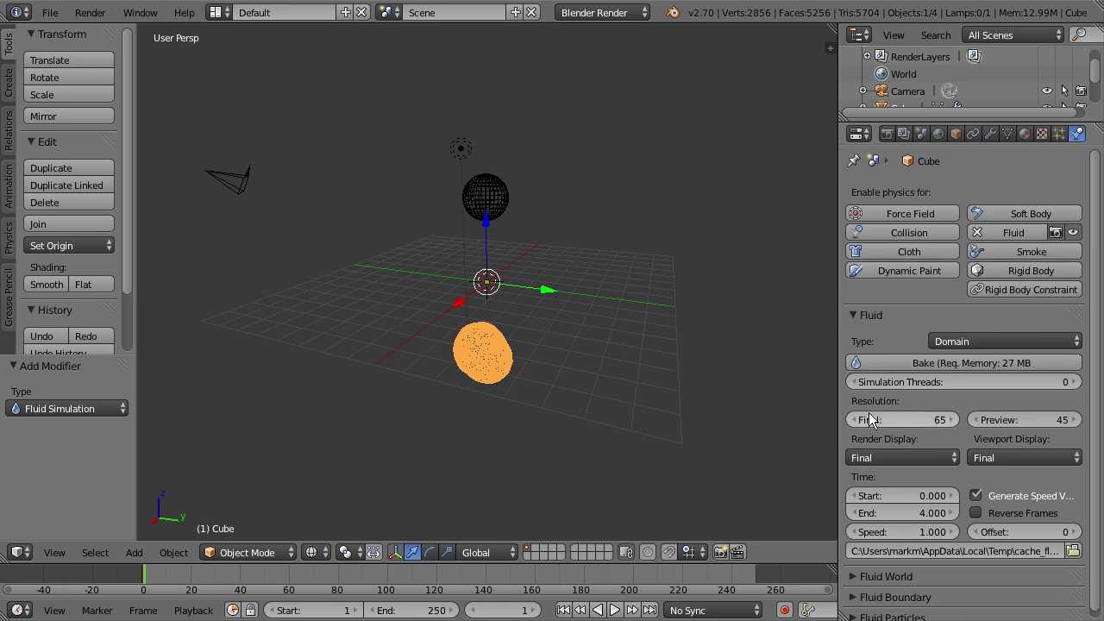
click(1016, 459)
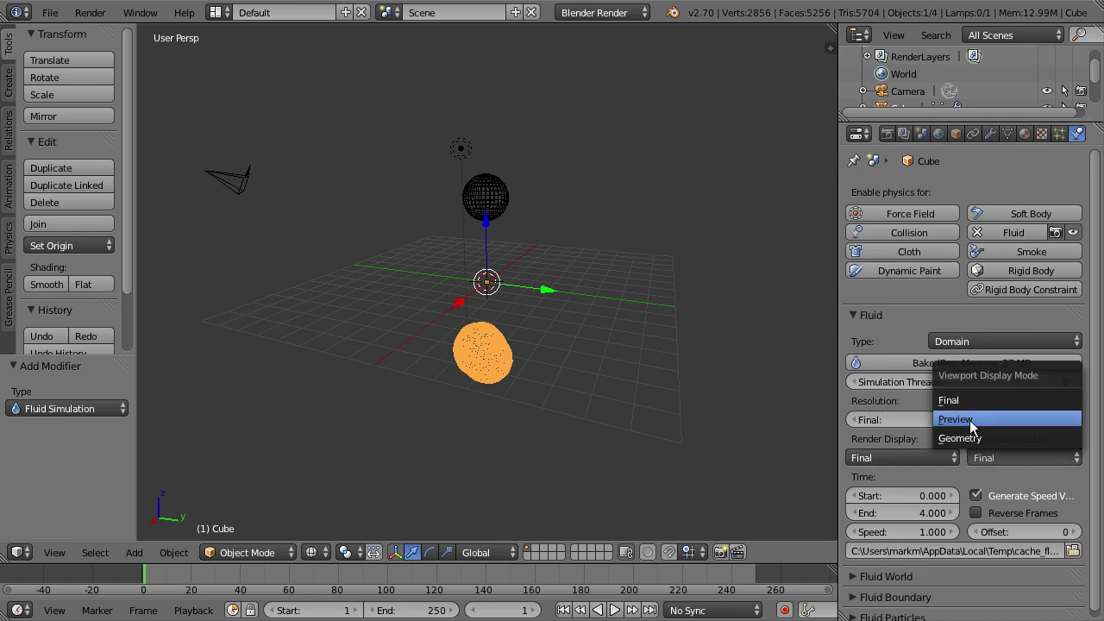
click(970, 420)
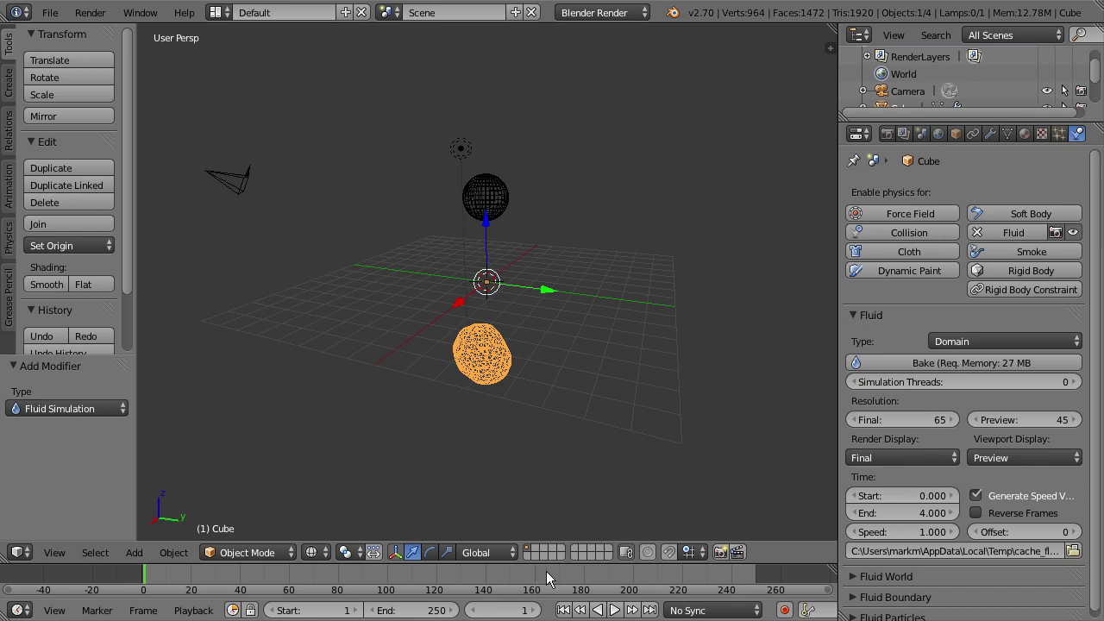
Change the timeline end frame from 250 to 100
click(429, 611)
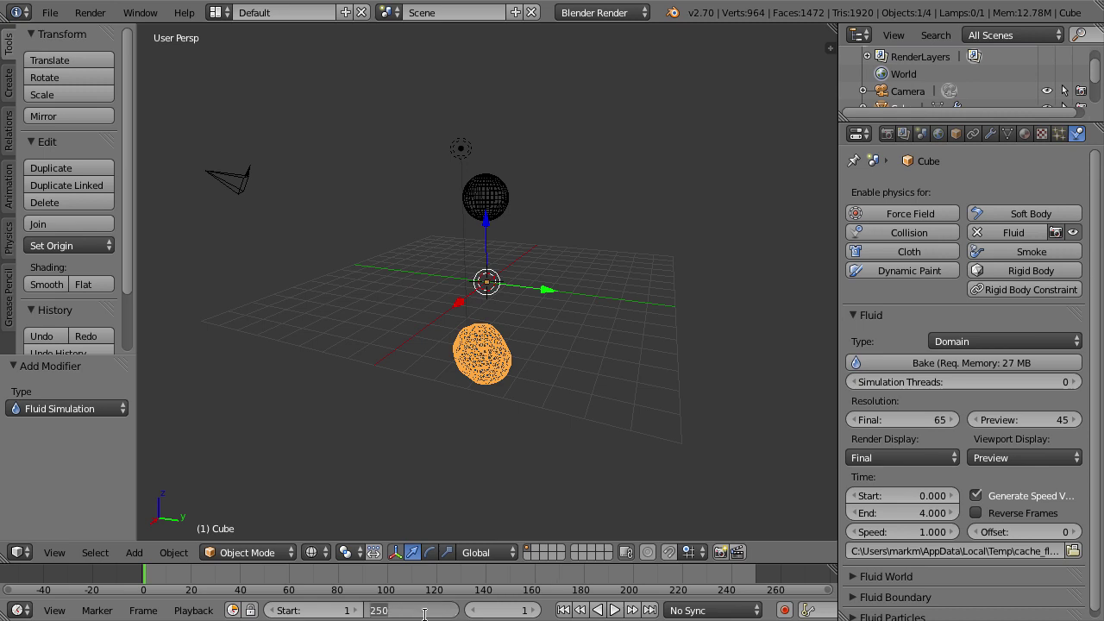
text(100)
key(Return)
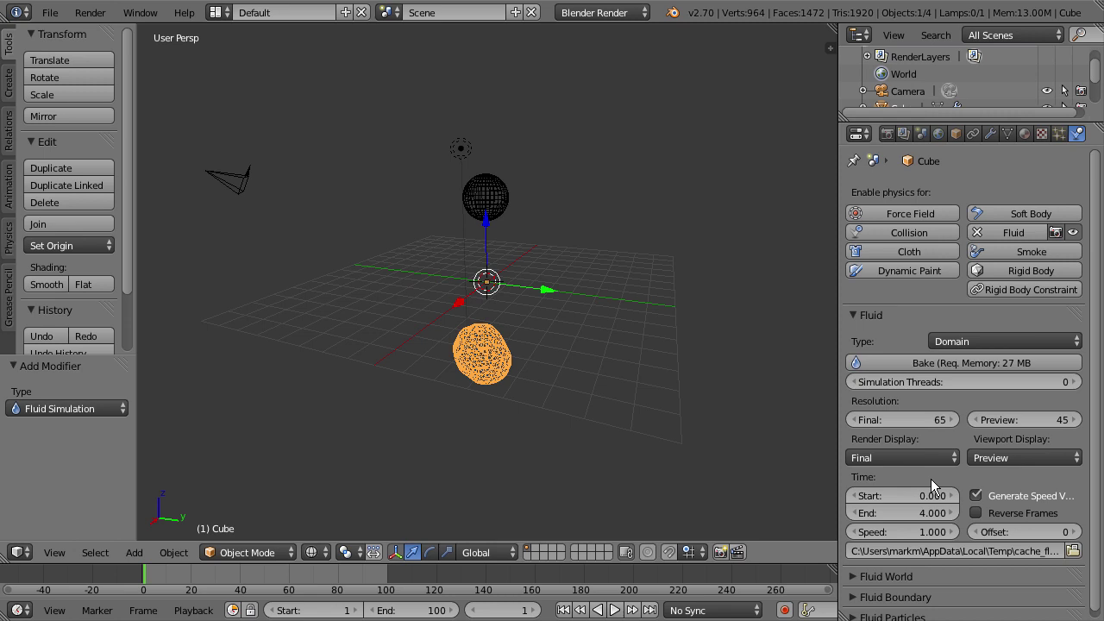
scroll(935, 476, down, 1)
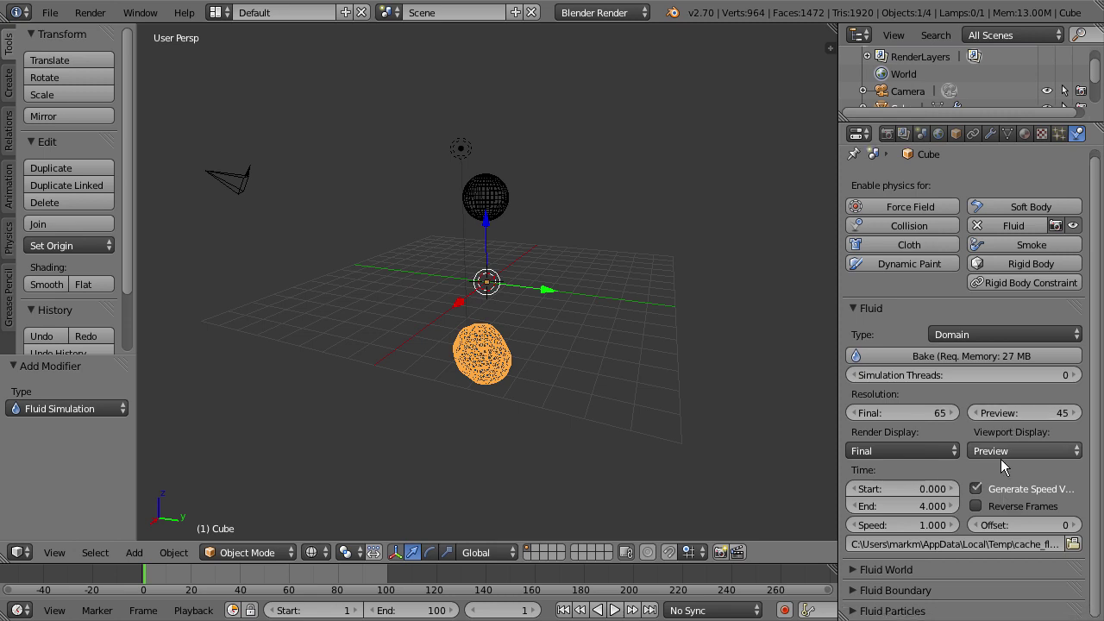
click(888, 570)
scroll(913, 535, down, 3)
scroll(914, 498, down, 1)
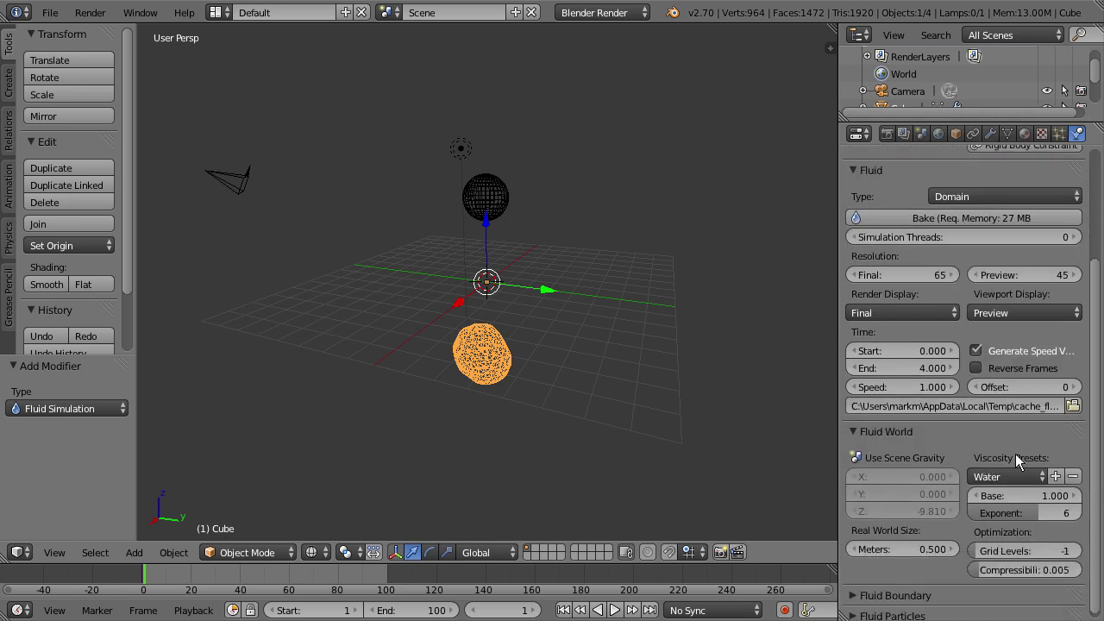
scroll(986, 430, down, 1)
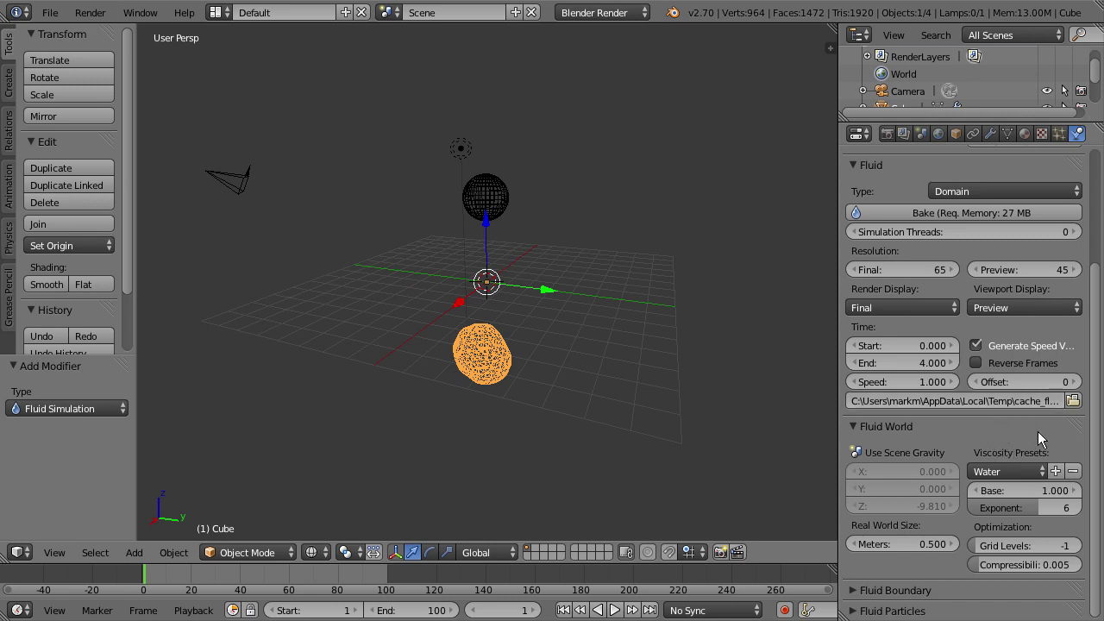
click(1007, 472)
click(1007, 471)
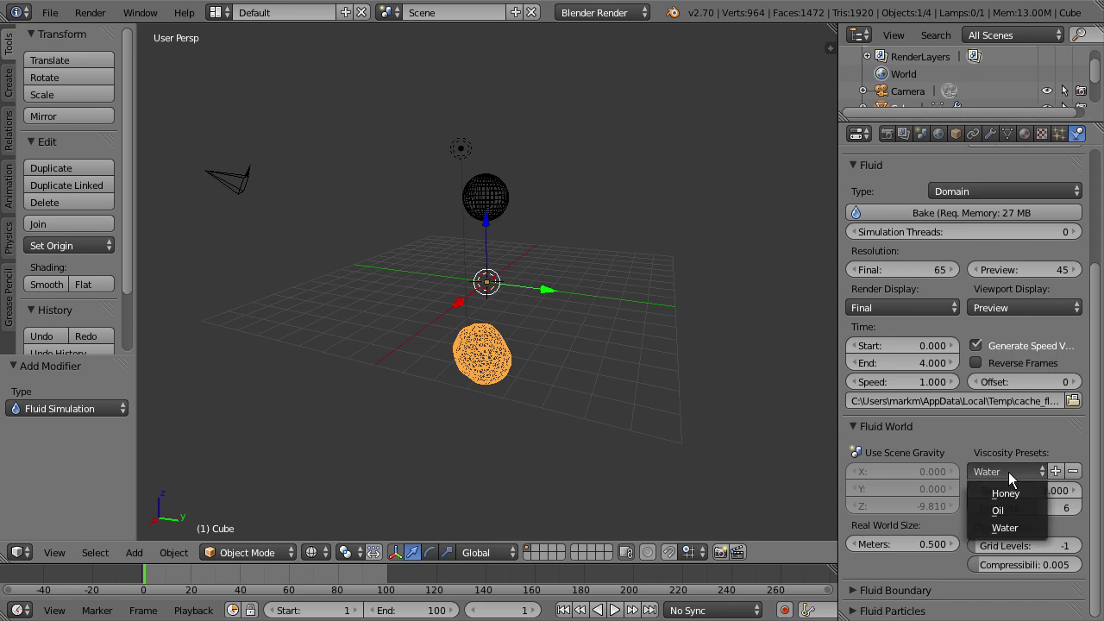
click(1008, 528)
click(916, 428)
click(914, 429)
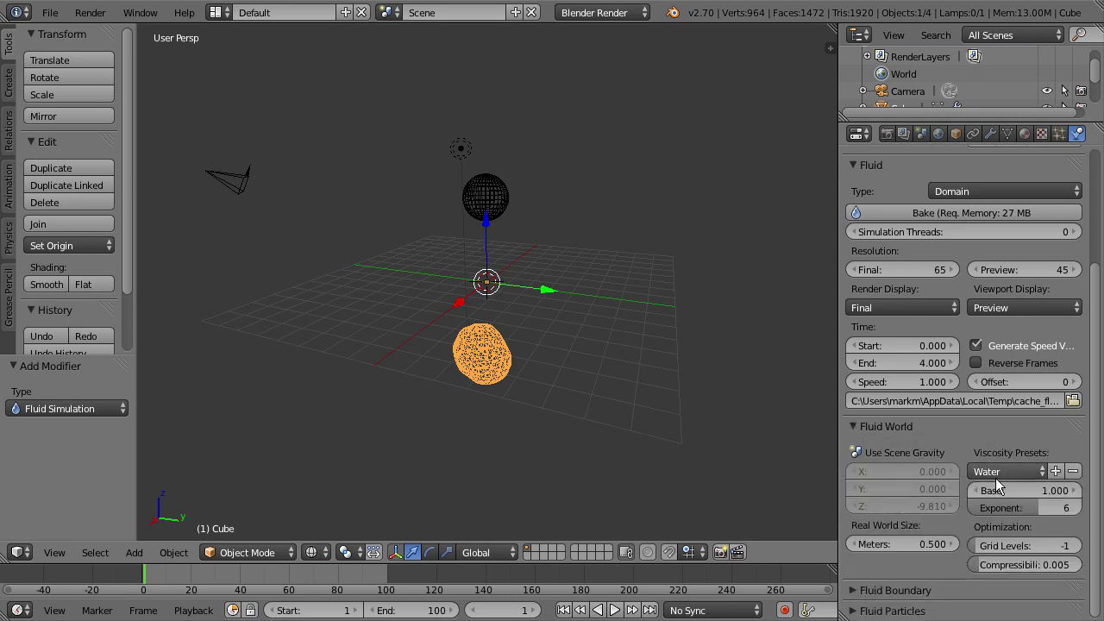
click(900, 431)
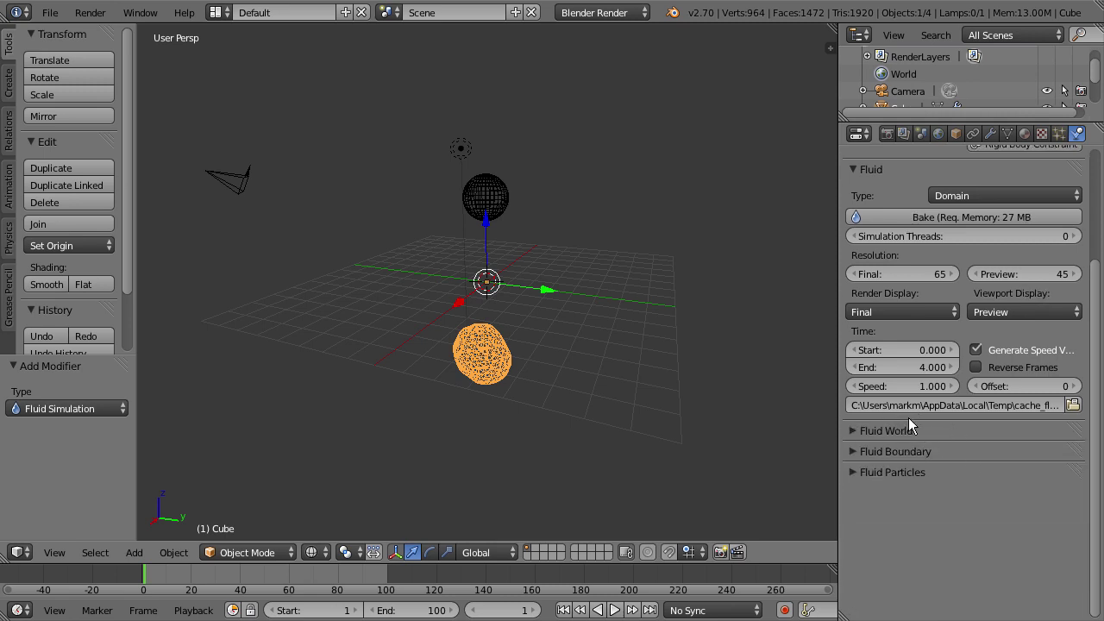
Expand the Fluid Boundary panel and keep Partial Slip as the slip type
click(871, 453)
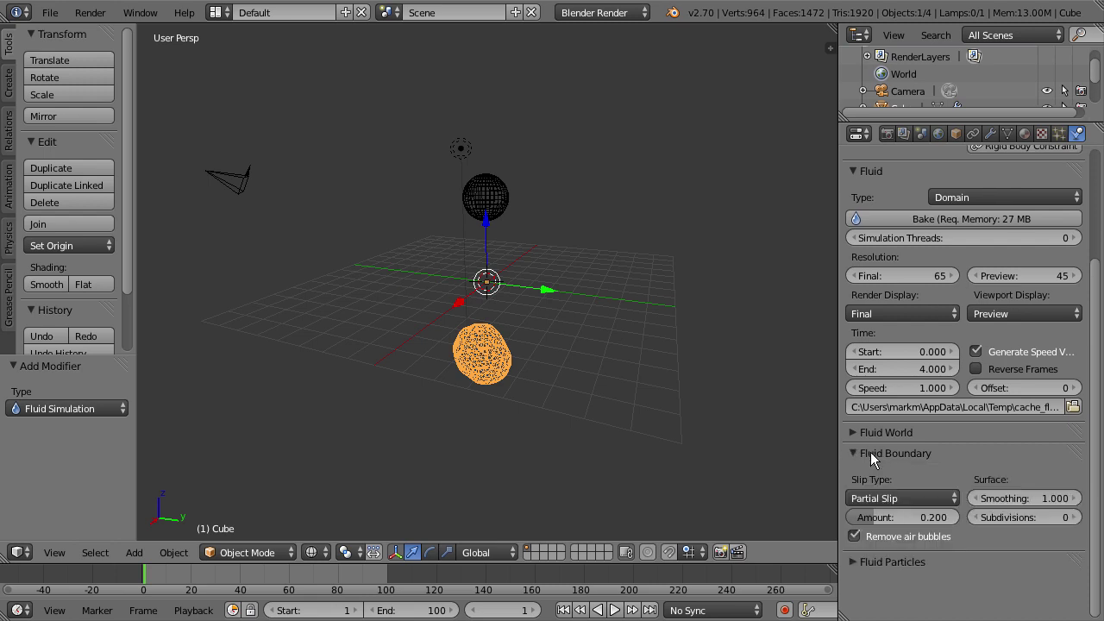
click(914, 498)
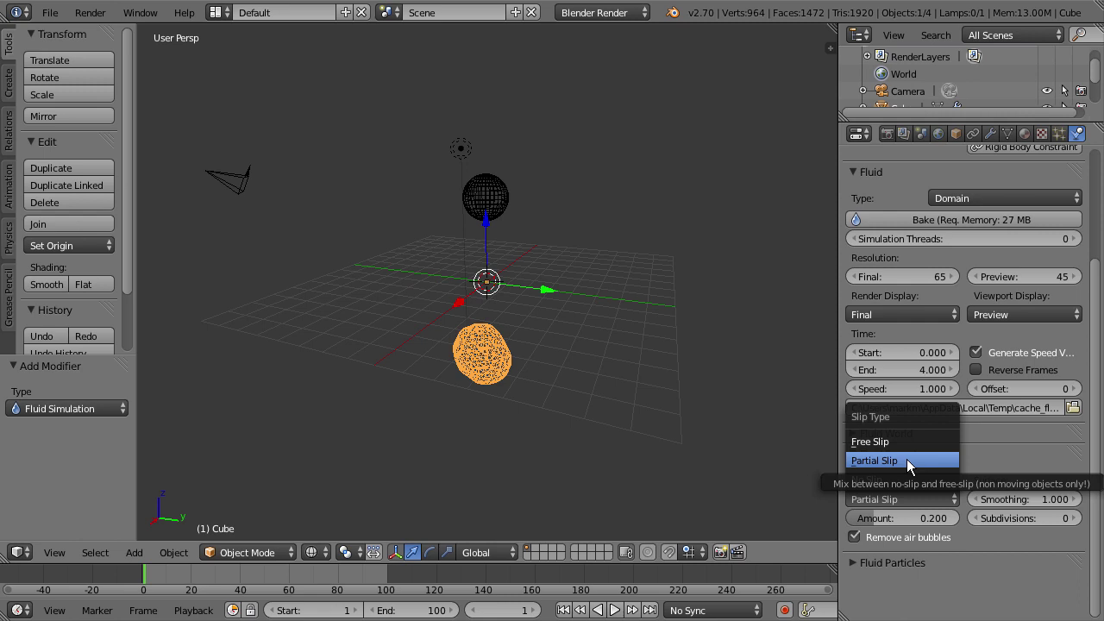
click(906, 459)
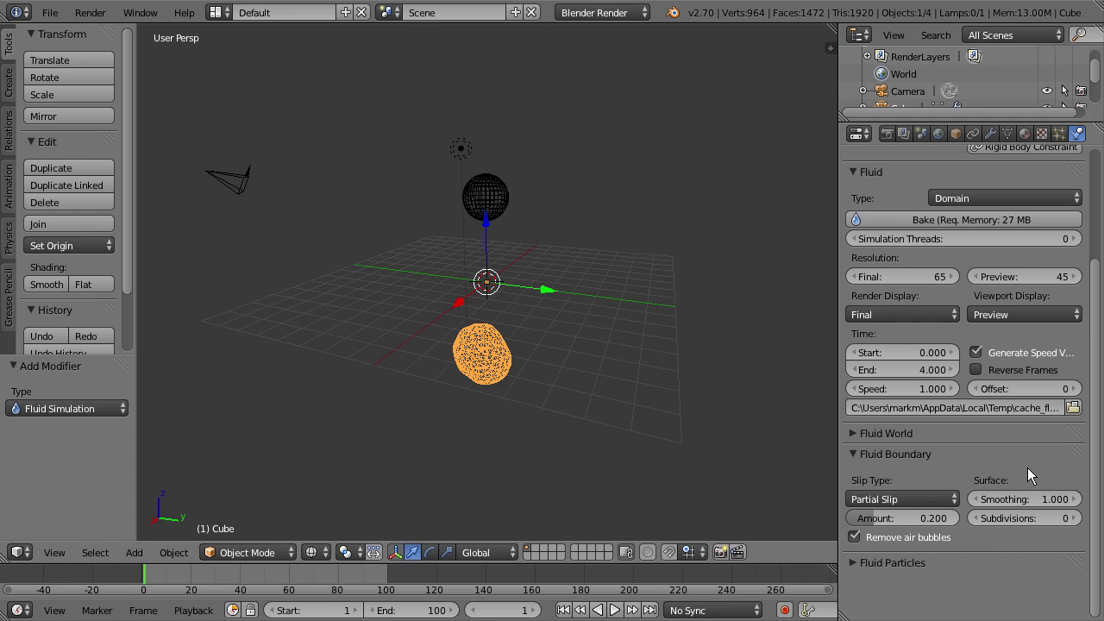
Expand the Fluid Particles panel showing Tracer 0 and Generate 0.000
click(910, 564)
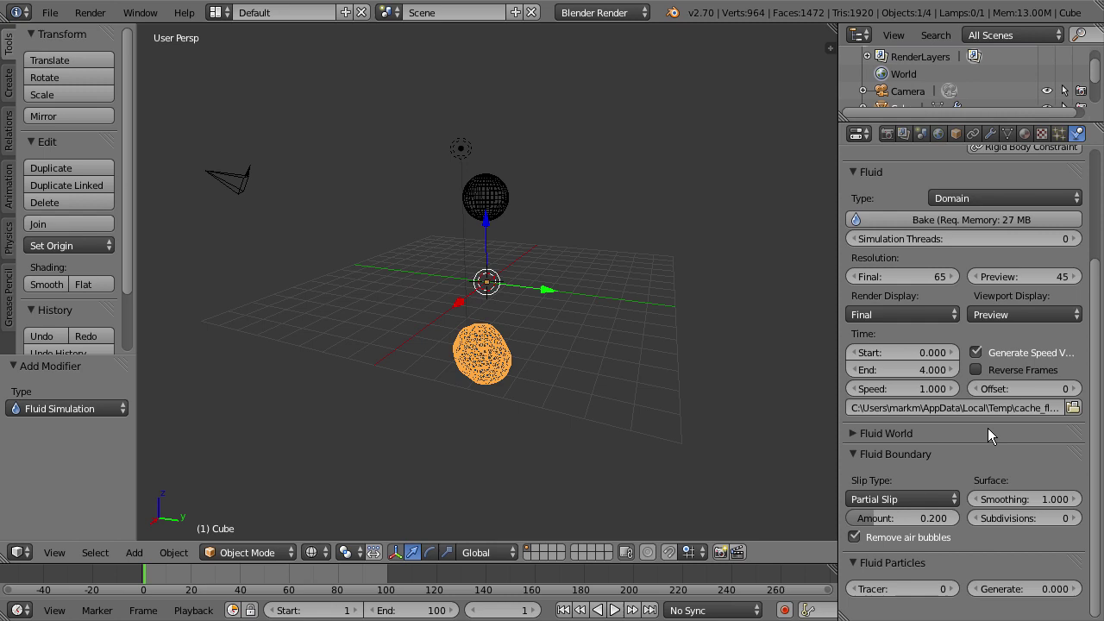
Bake the domain's fluid simulation, then jump back to frame 0
click(955, 220)
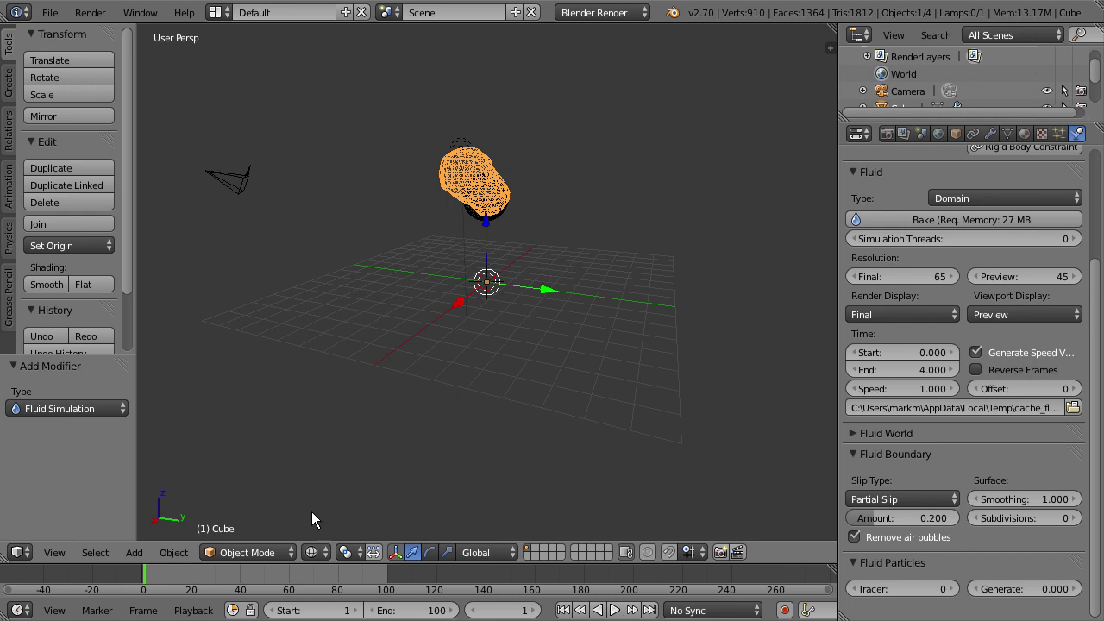
click(142, 578)
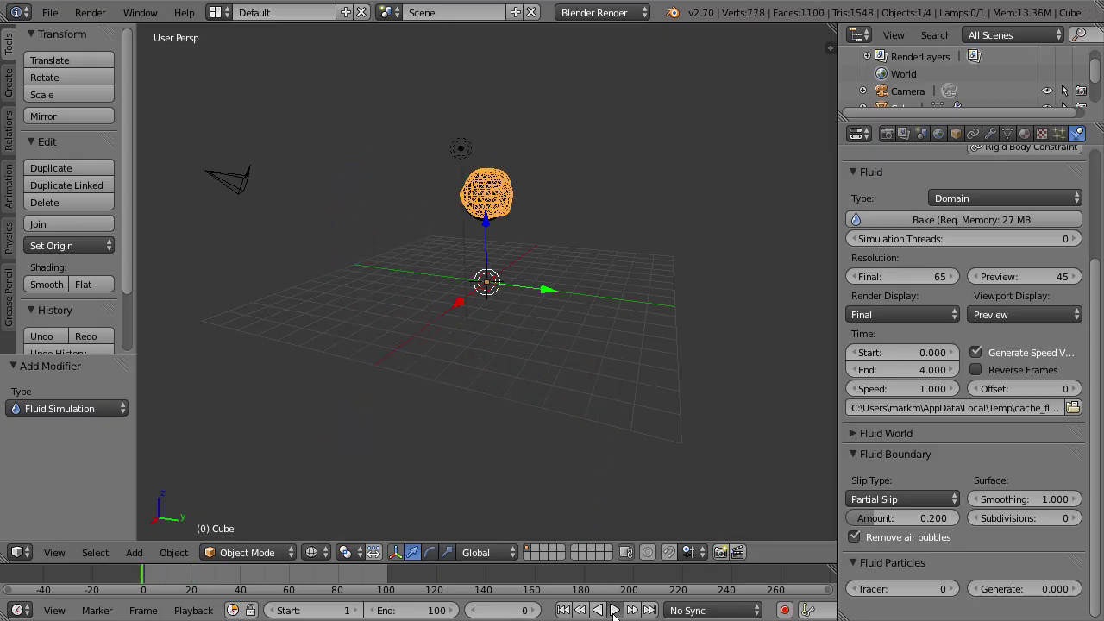
Play the baked water stream from the sphere and view it in solid shading
click(614, 611)
middle_drag(493, 351, 541, 327)
scroll(537, 325, up, 2)
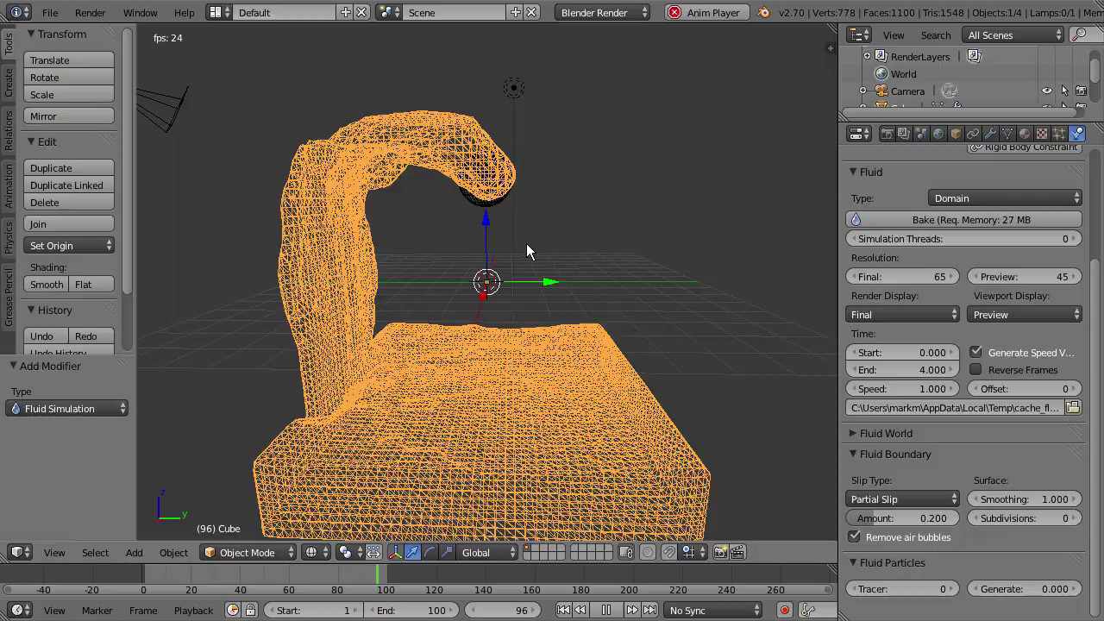
middle_drag(527, 250, 611, 252)
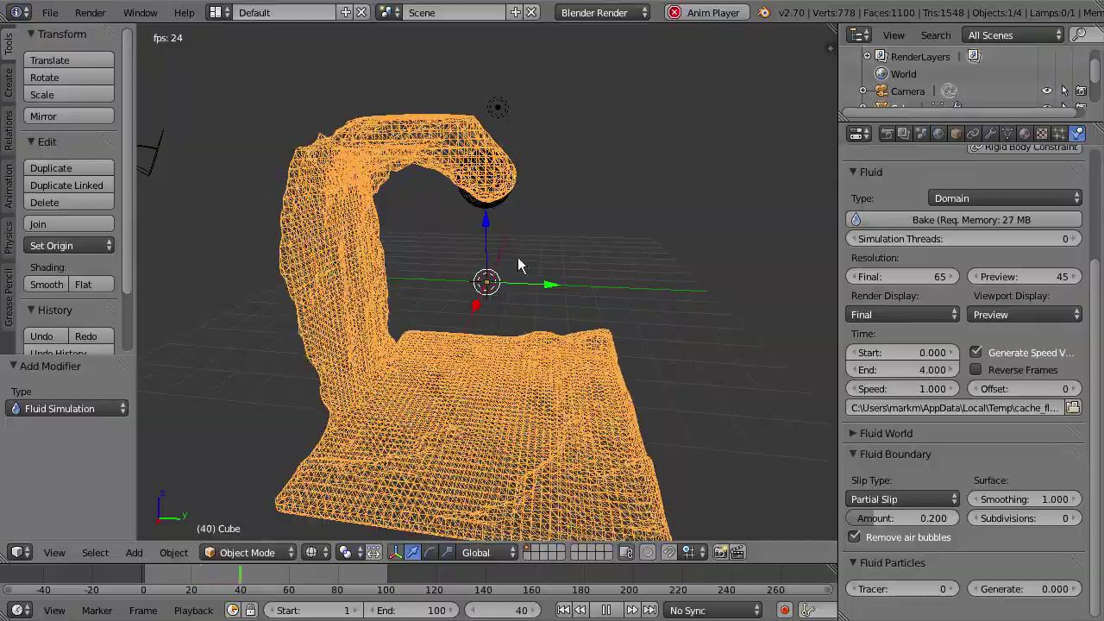
mouse_move(606, 217)
middle_down()
mouse_move(297, 144)
mouse_move(473, 279)
mouse_move(423, 269)
mouse_move(333, 283)
mouse_move(521, 264)
mouse_move(468, 271)
mouse_move(592, 313)
mouse_move(431, 314)
mouse_move(500, 288)
mouse_move(491, 294)
mouse_move(630, 313)
middle_up()
key(z)
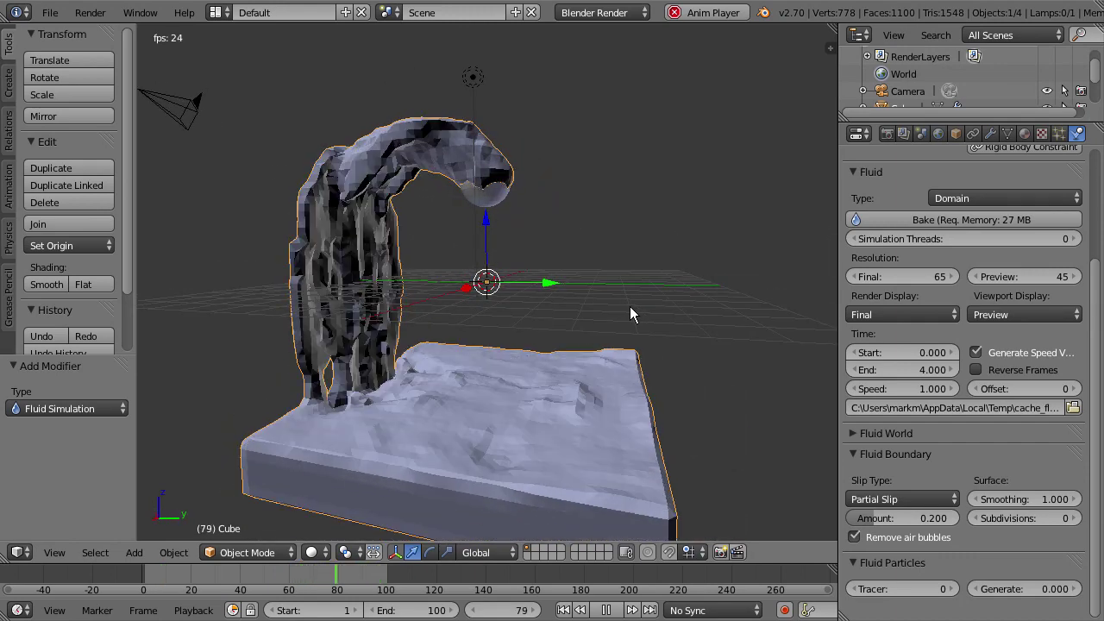